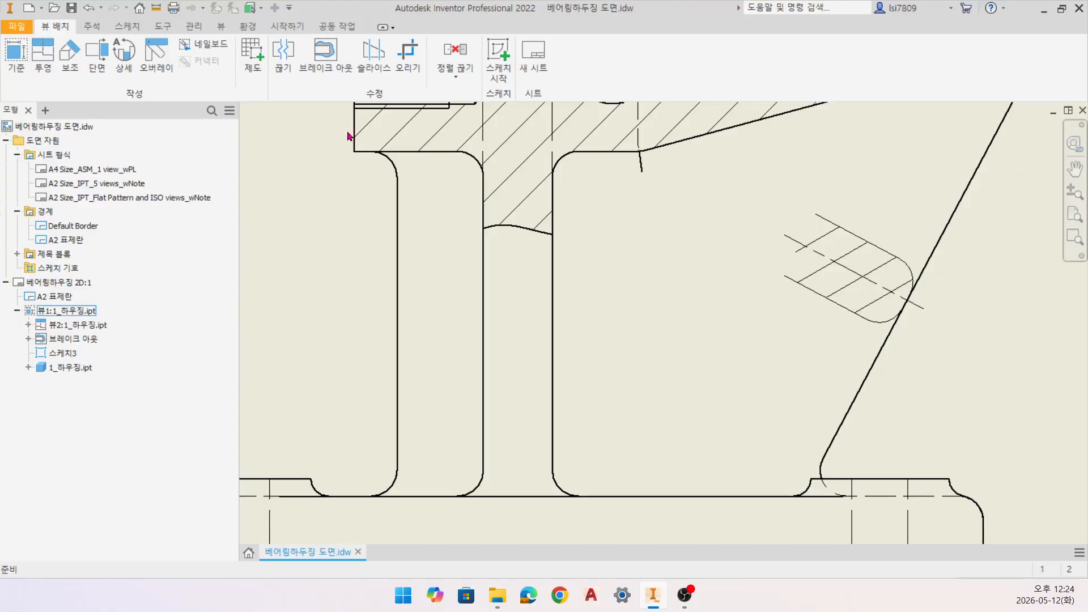
Step: Start a new sketch on the housing's front view (뷰1)
click(502, 71)
click(561, 255)
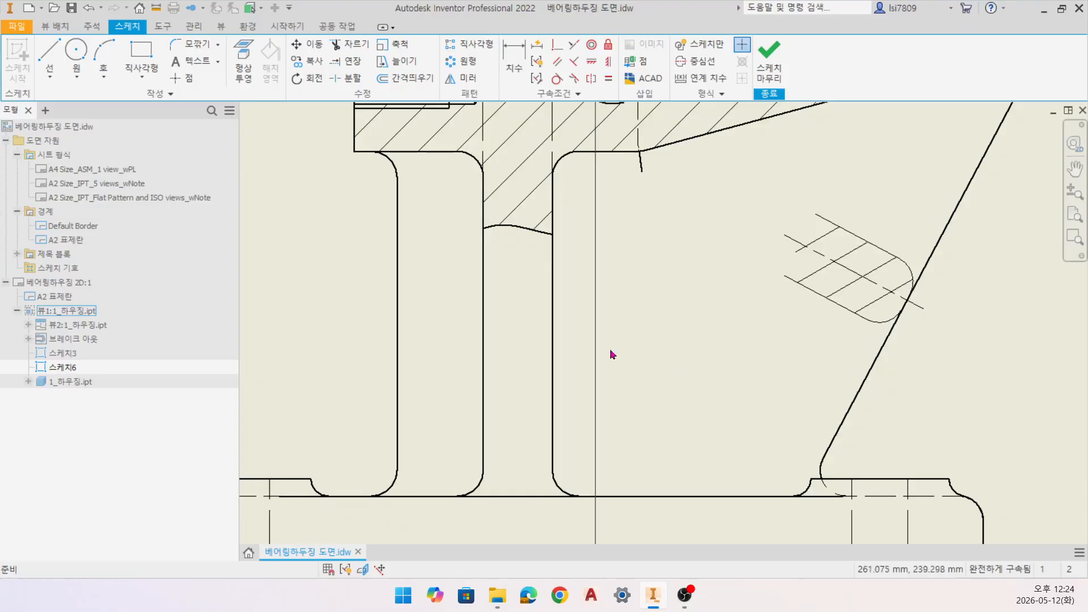
scroll(482, 318, up, 3)
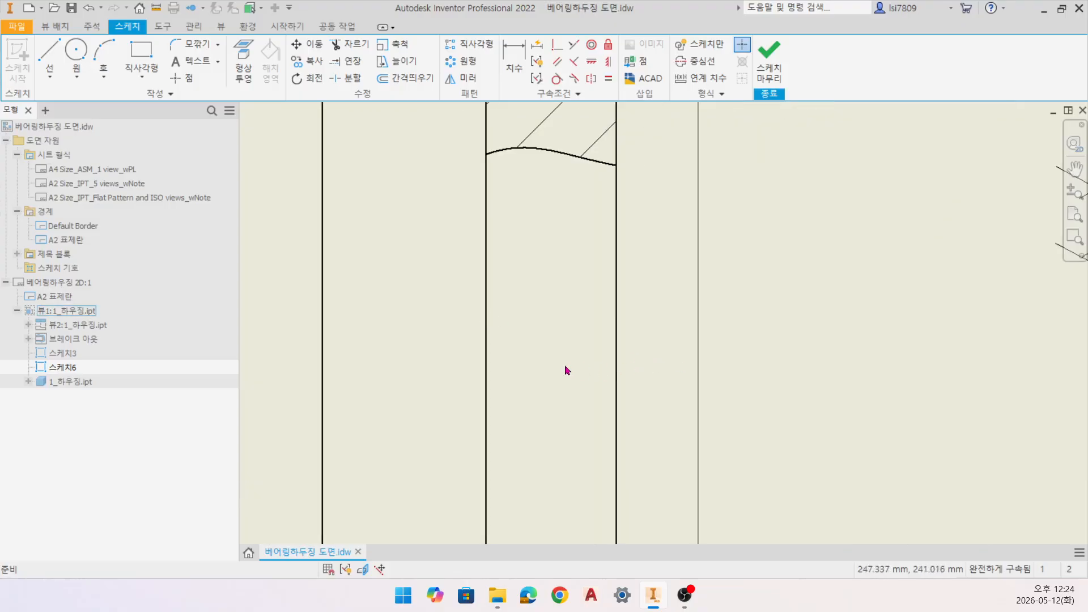
scroll(564, 371, down, 3)
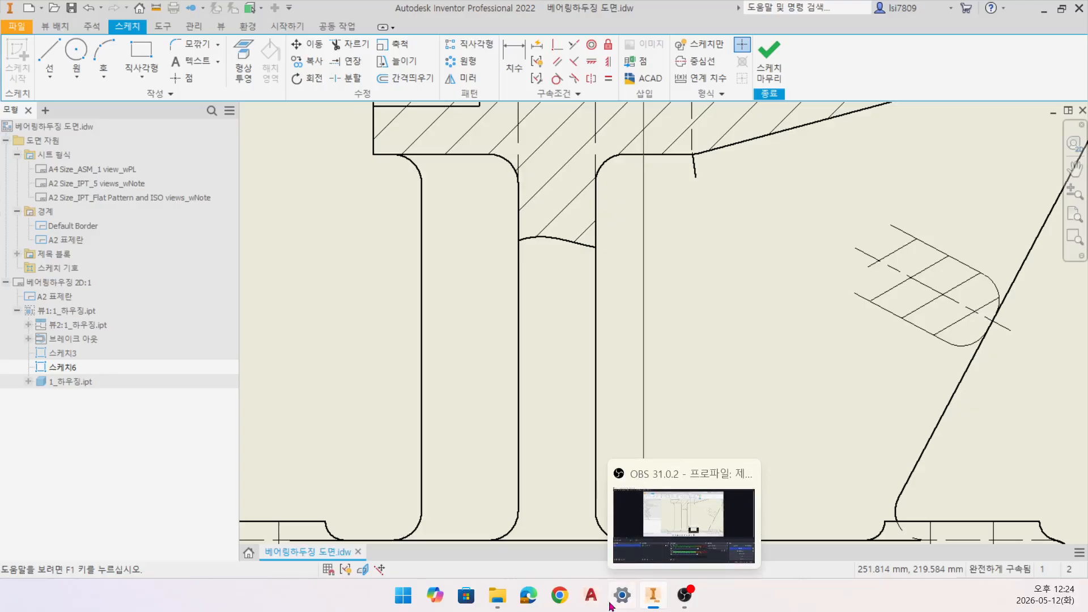
Step: Open the reference image 베어링하우징_1.jpg and examine the hatched rib sections on both sides of the housing's central web
click(498, 599)
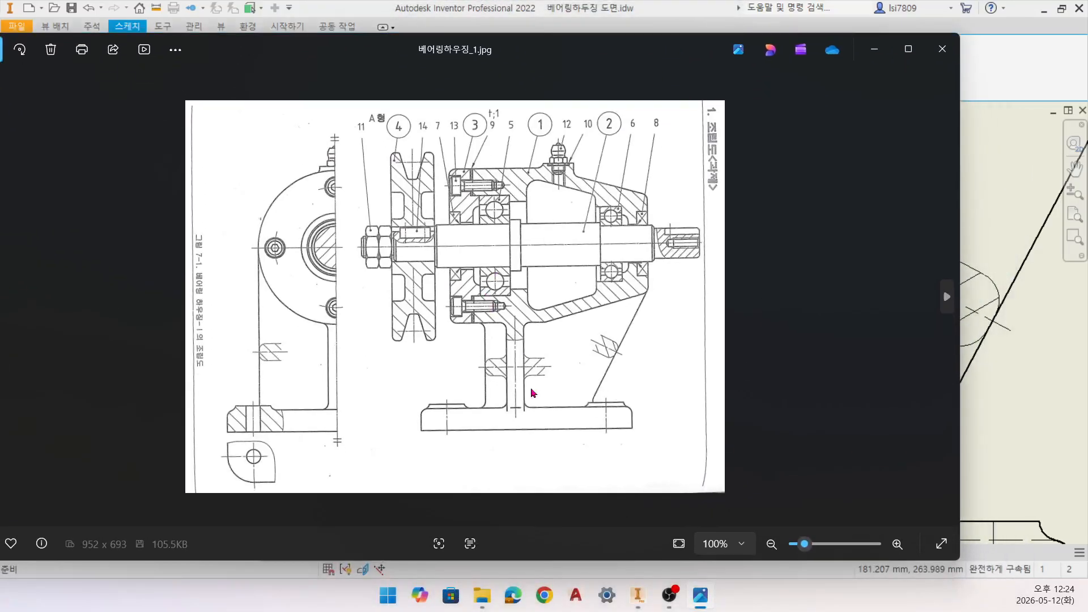
scroll(520, 378, up, 5)
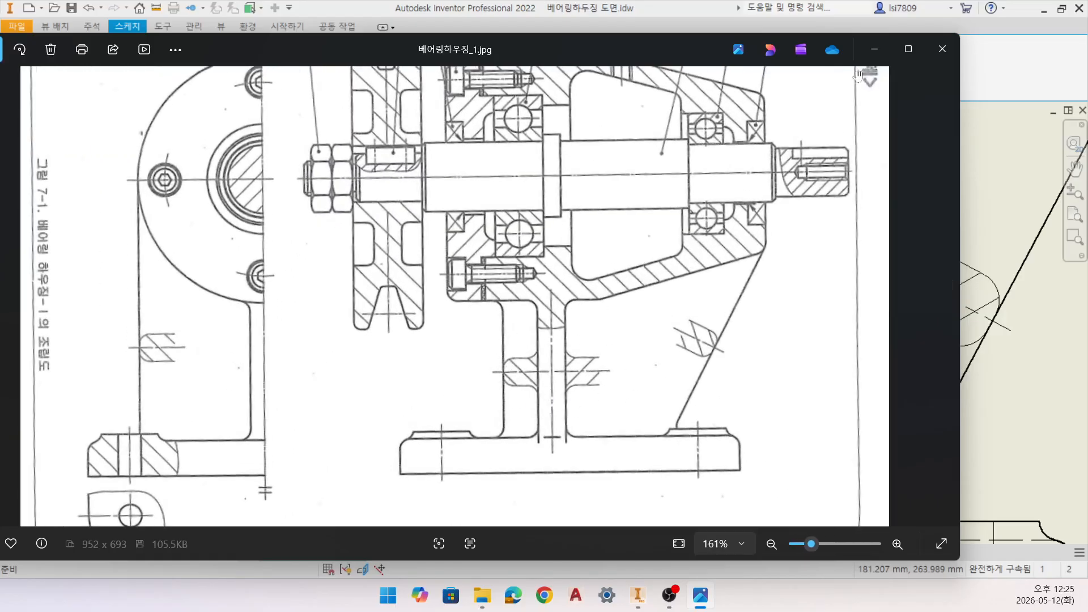
click(875, 49)
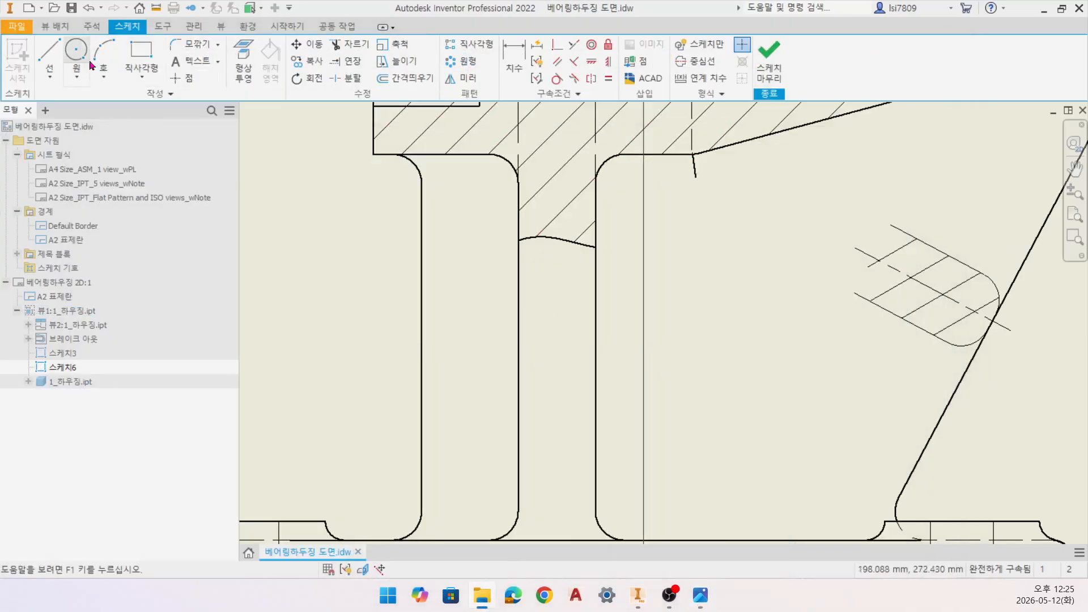
Step: Sketch two level rectangles about 4.8 mm tall, one on each side of the central web below the break line
click(141, 51)
click(429, 340)
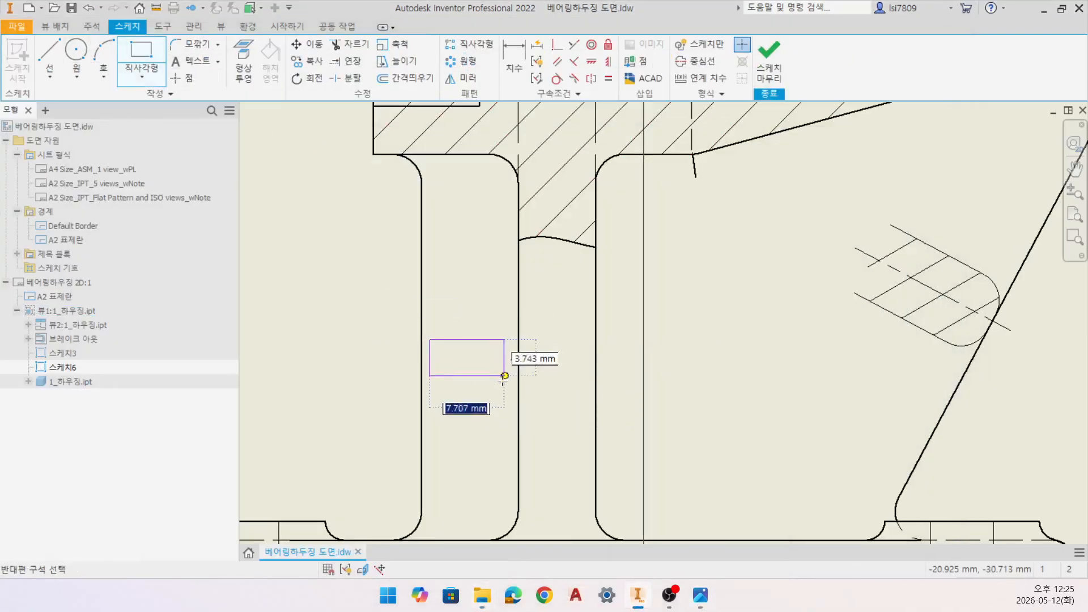
click(509, 387)
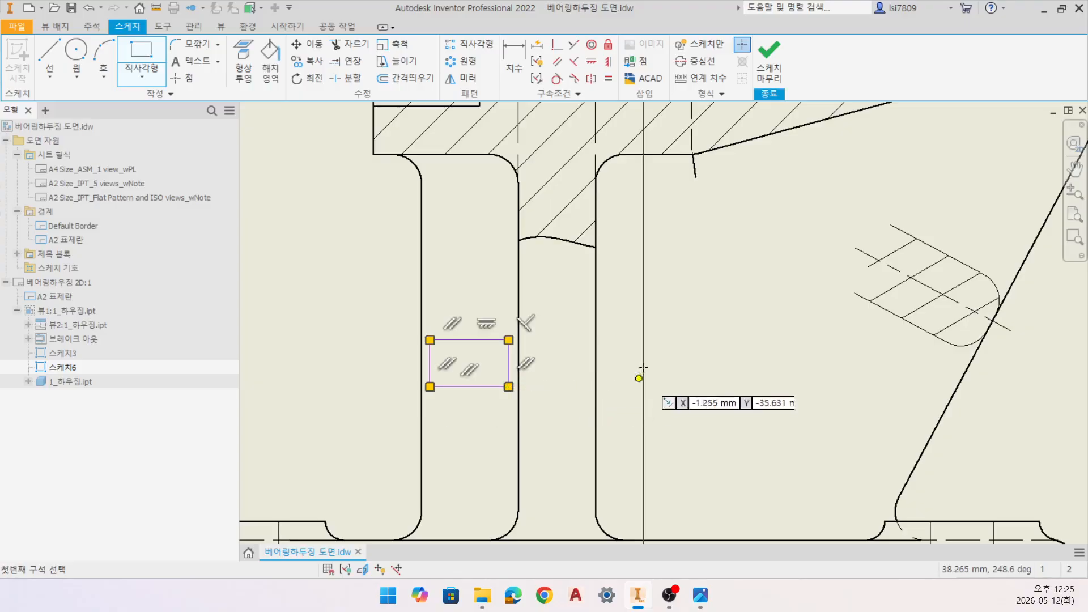
click(603, 339)
click(697, 386)
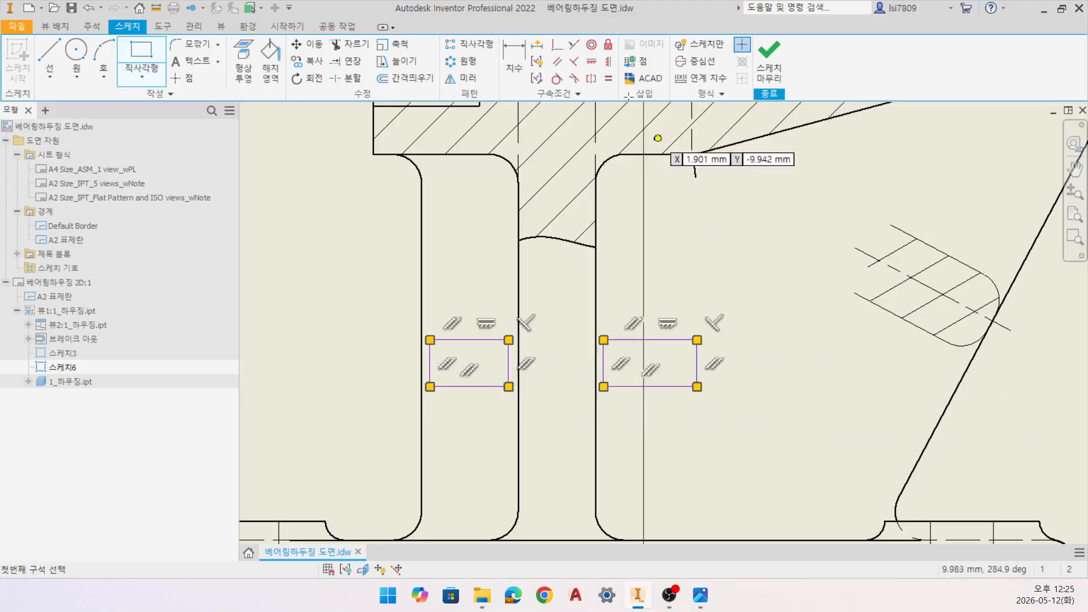
Step: Dimension the left rectangle's height and set it to 8 mm
click(513, 60)
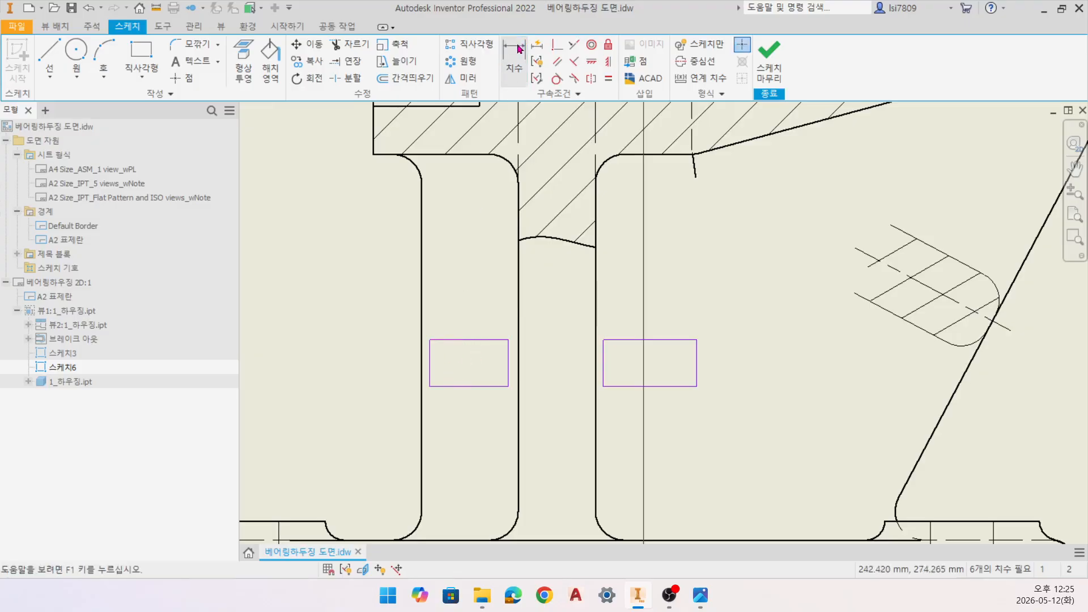
click(445, 340)
click(445, 387)
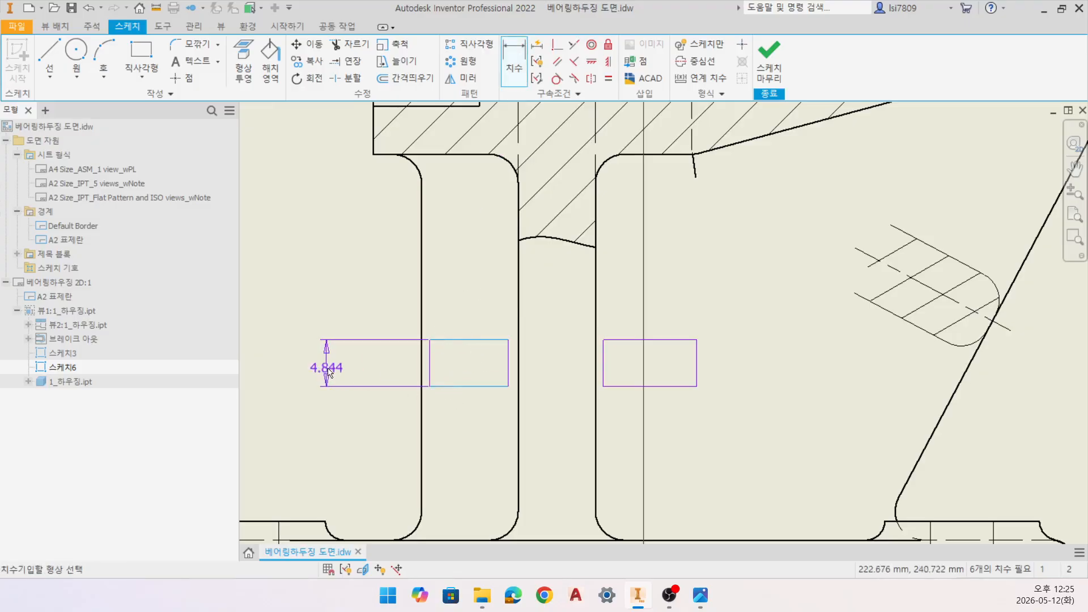
click(272, 357)
text(8)
key(Return)
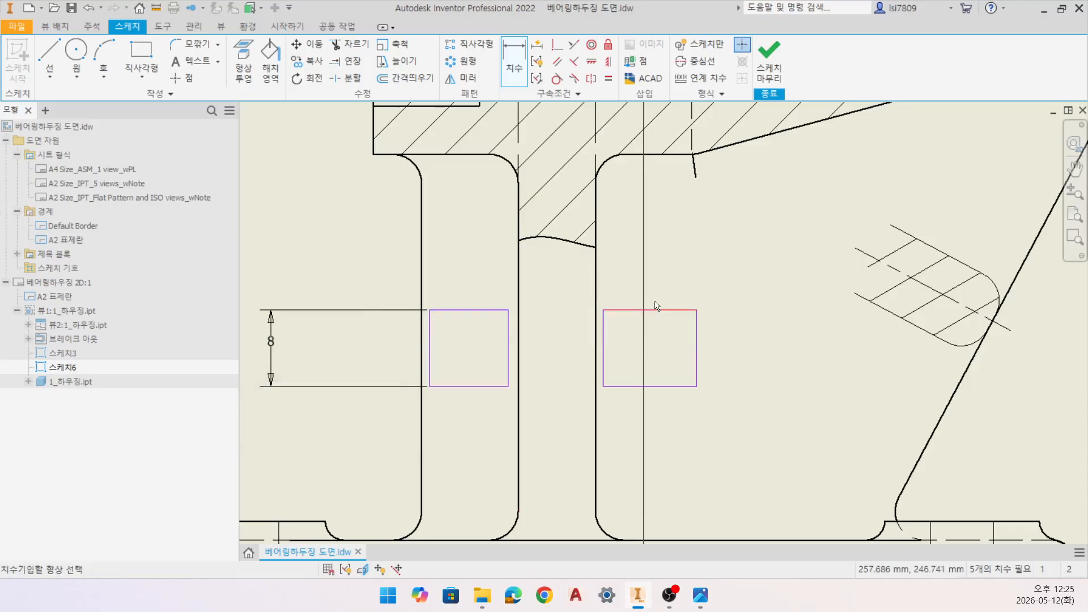
click(672, 311)
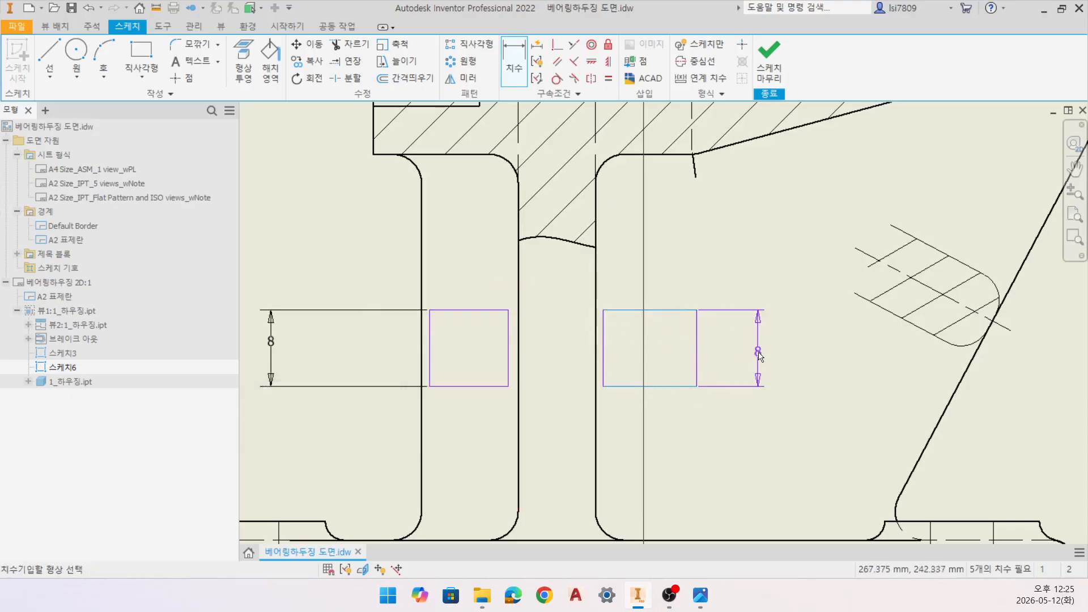
click(759, 354)
key(Escape)
key(Escape)
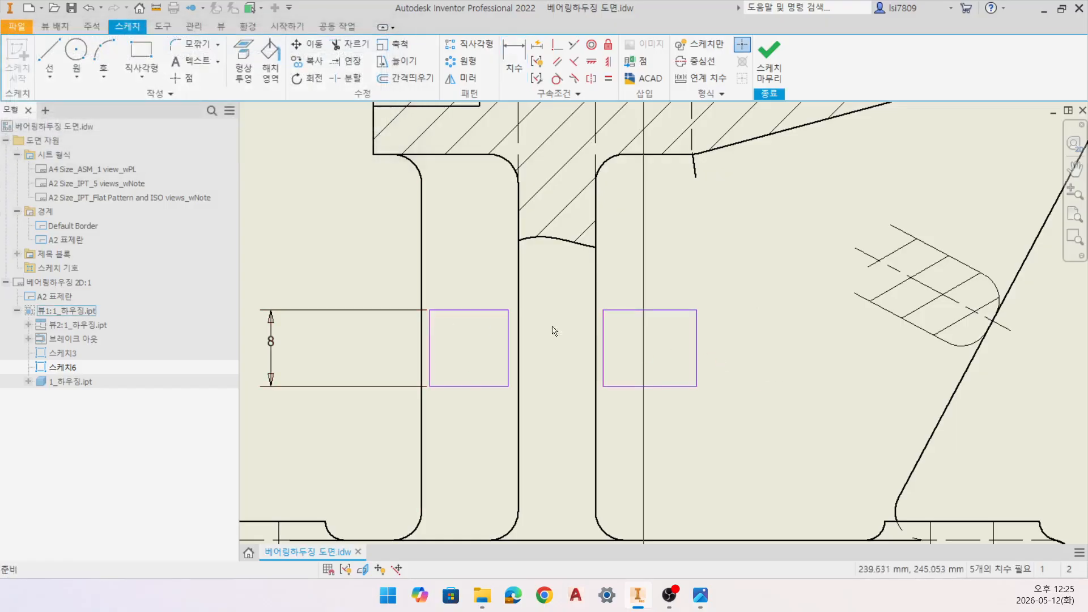
Step: Delete the inner vertical edge of each rectangle, opening both profiles toward the central web
scroll(480, 335, down, 3)
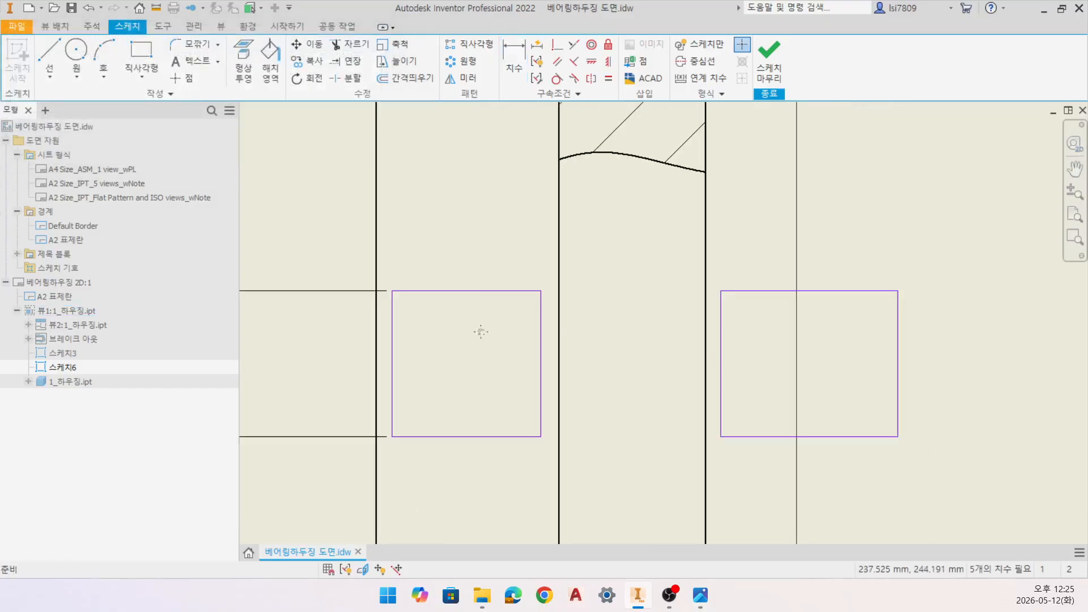
middle_drag(480, 332, 503, 323)
click(565, 336)
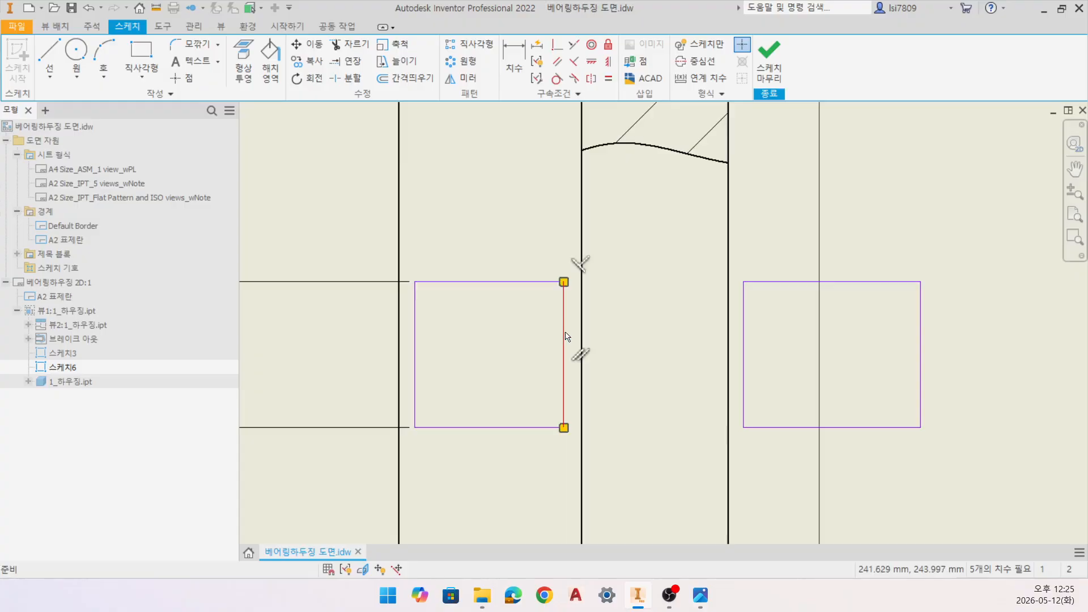
key(Delete)
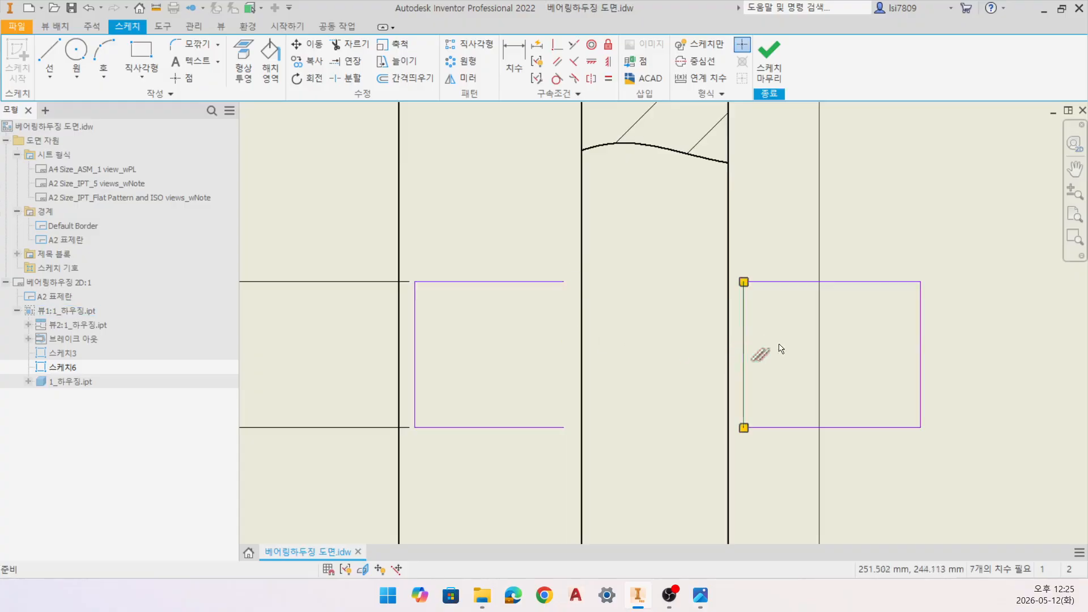
key(Delete)
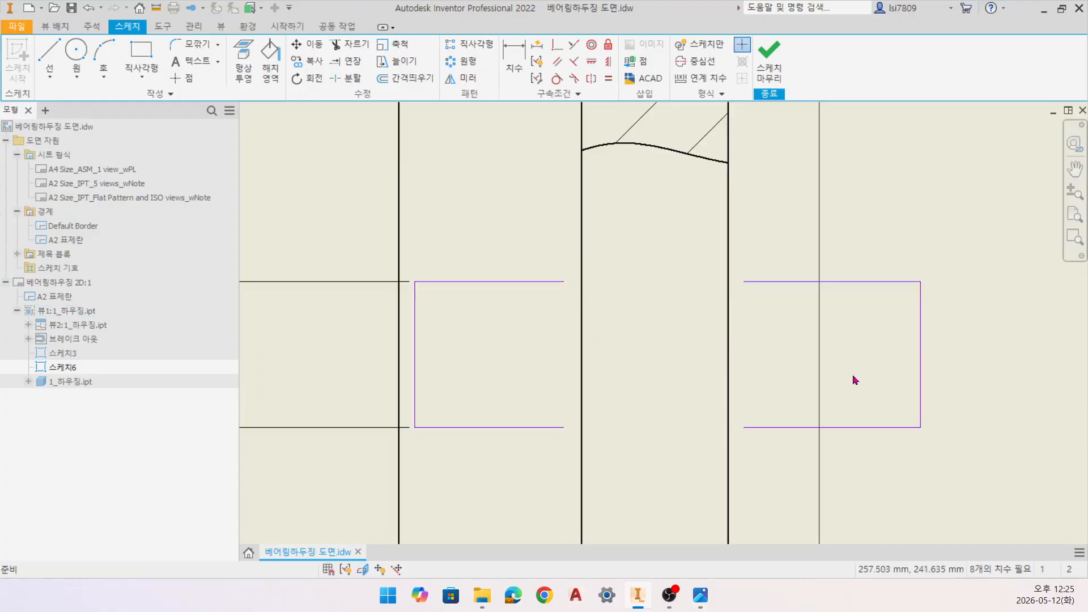
Step: Draw two separate vertical line segments on the central web's left edge, near the open profile's upper and lower lines
click(50, 61)
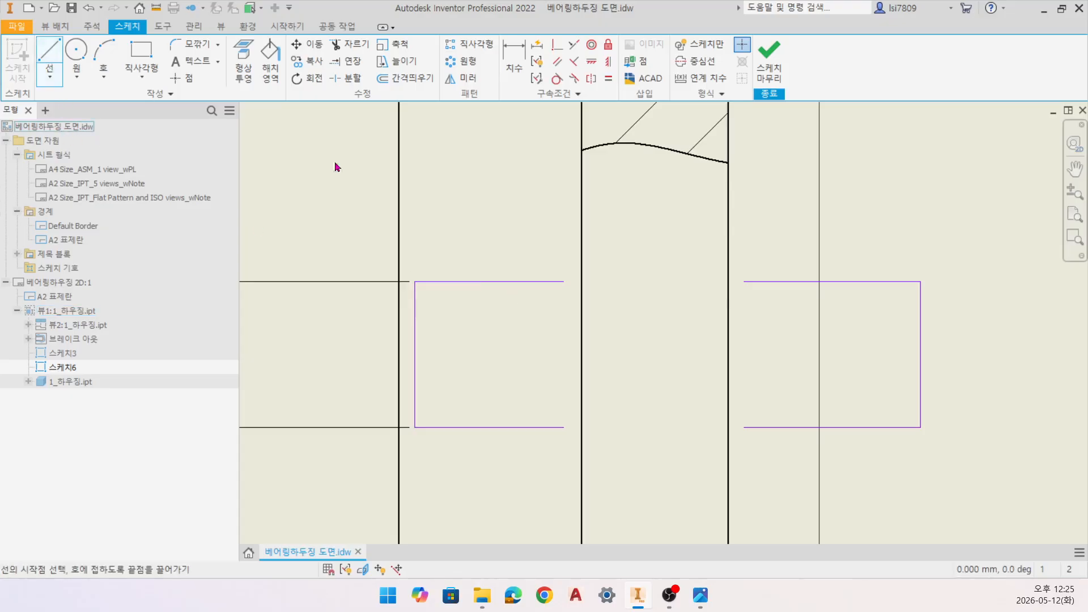
click(581, 177)
double_click(581, 295)
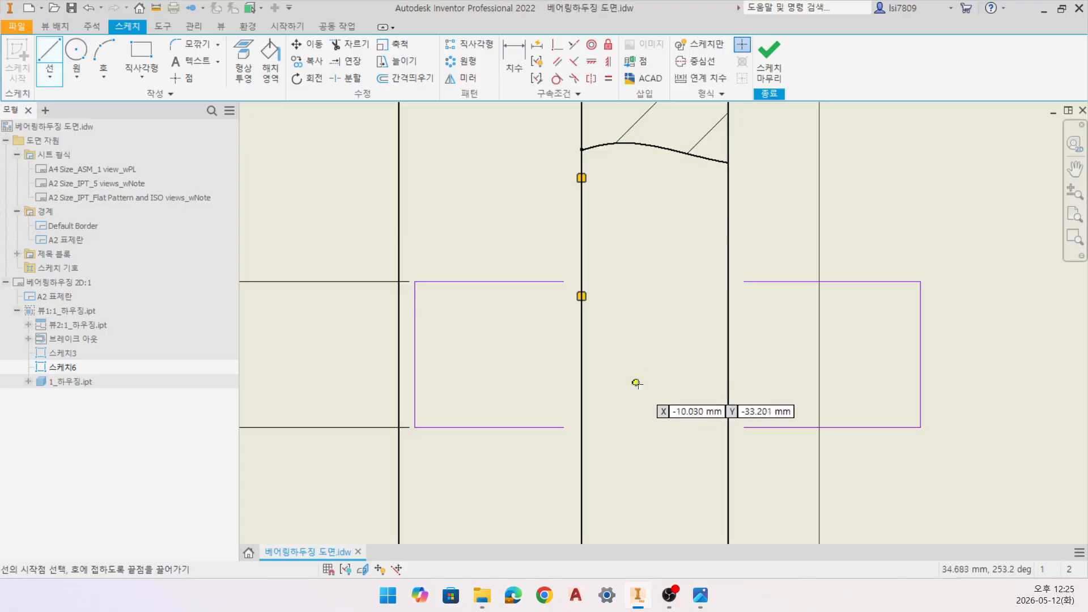
click(582, 400)
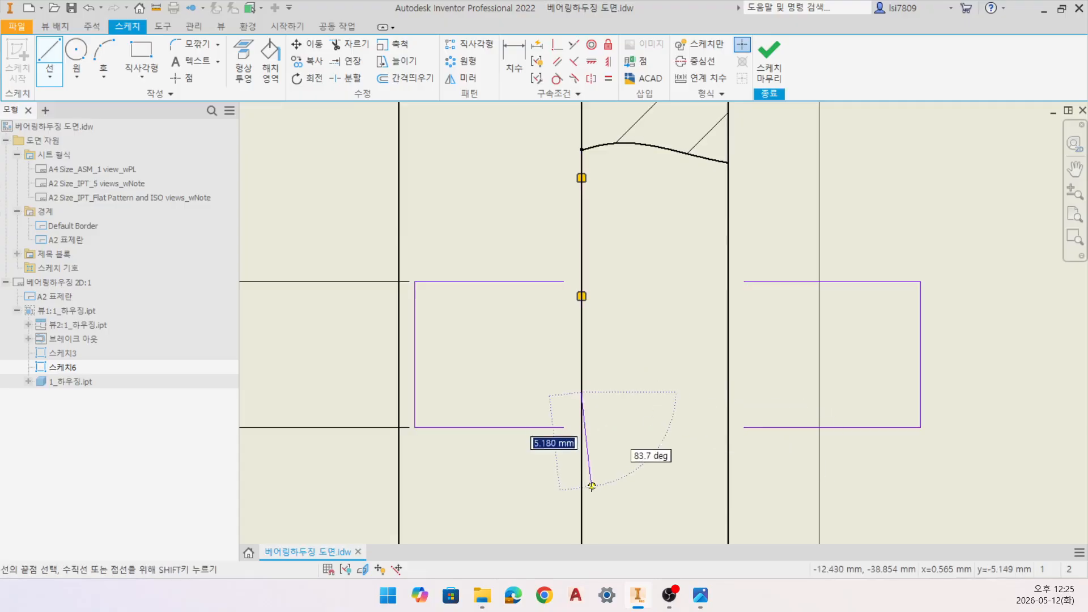
click(581, 514)
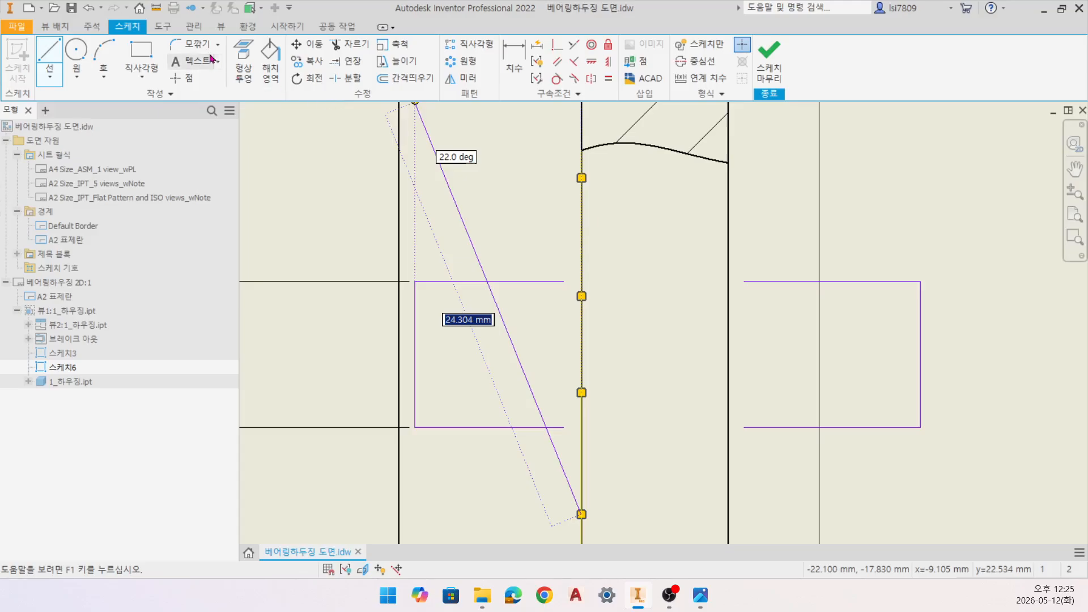
Step: Fillet the left profile's upper and lower horizontal lines into the vertical segments on the web edge with a 3 mm radius
click(192, 44)
click(536, 282)
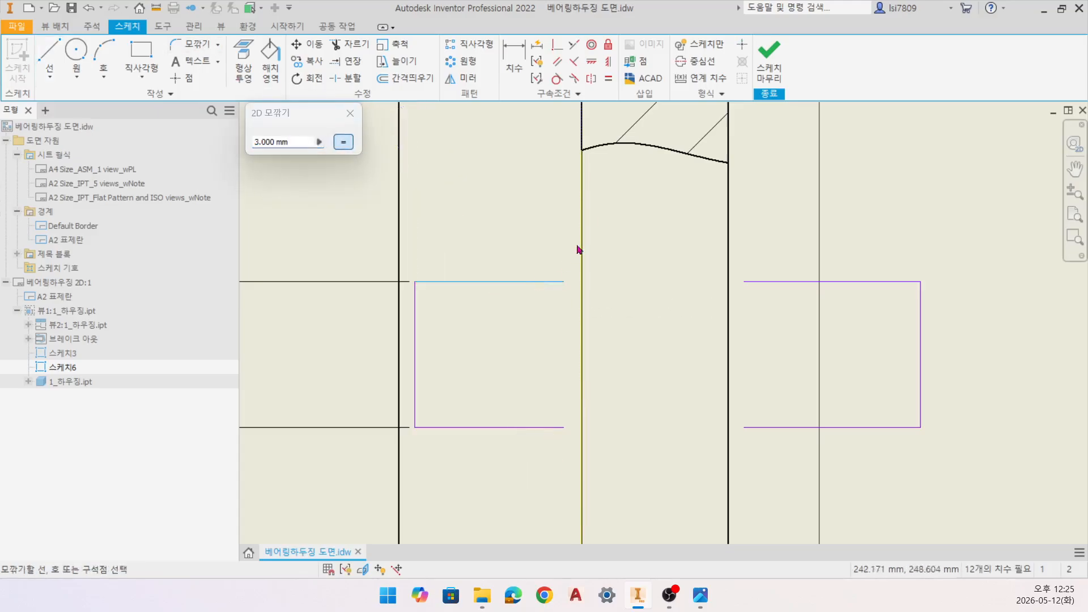
click(581, 239)
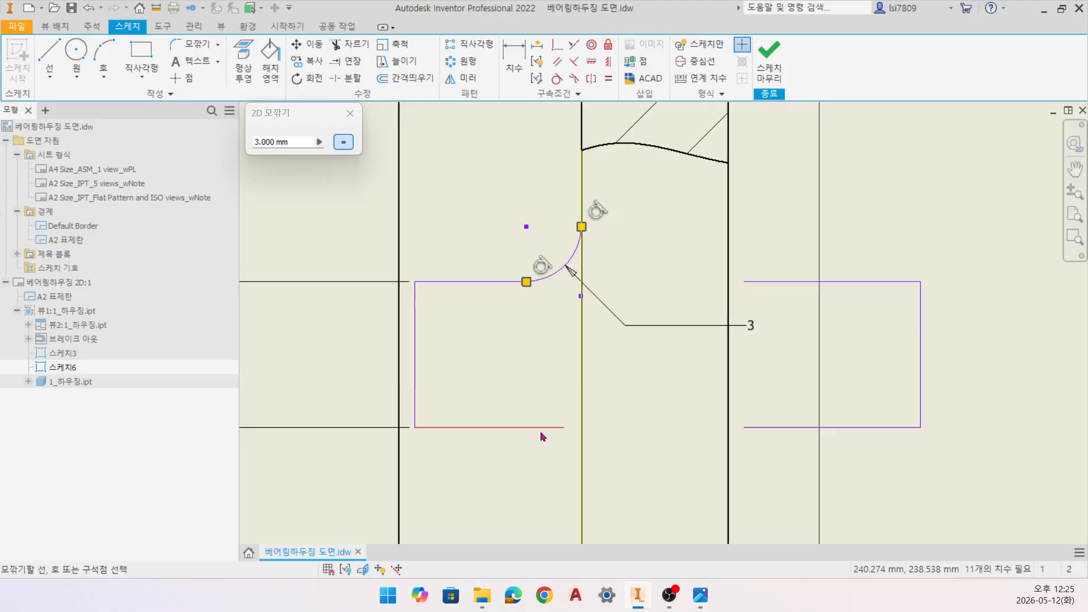
click(582, 502)
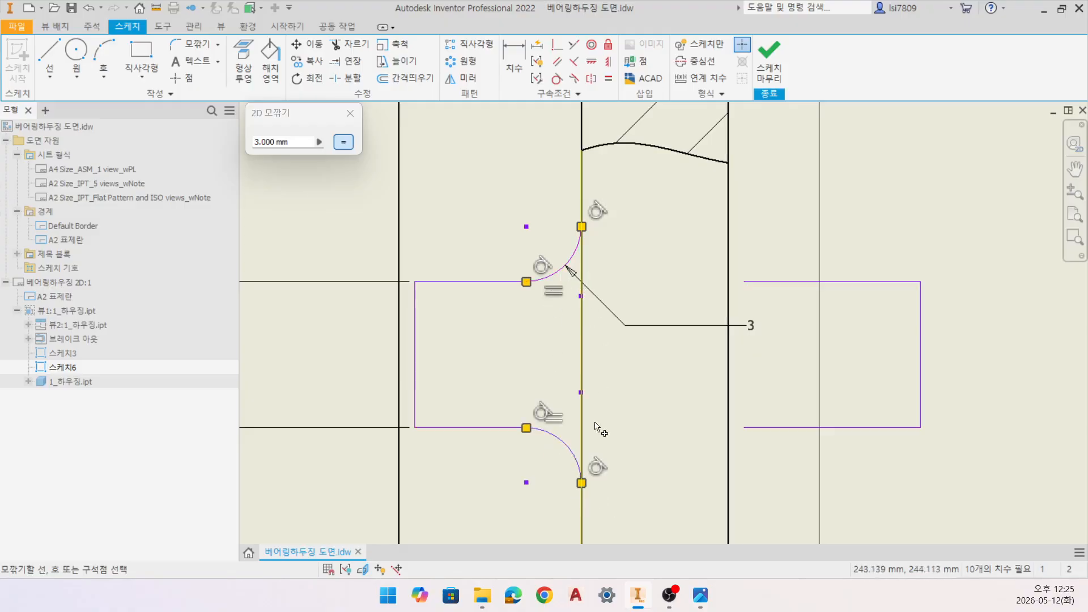
Step: Close the left profile with a vertical line along the web edge between the ends of the two fillets
click(50, 56)
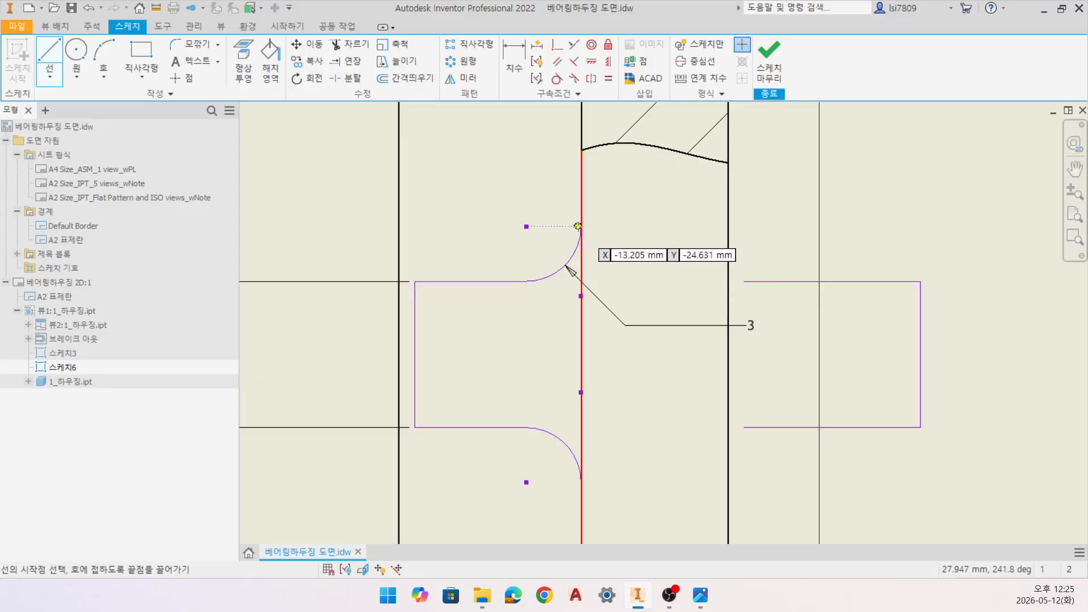
click(582, 226)
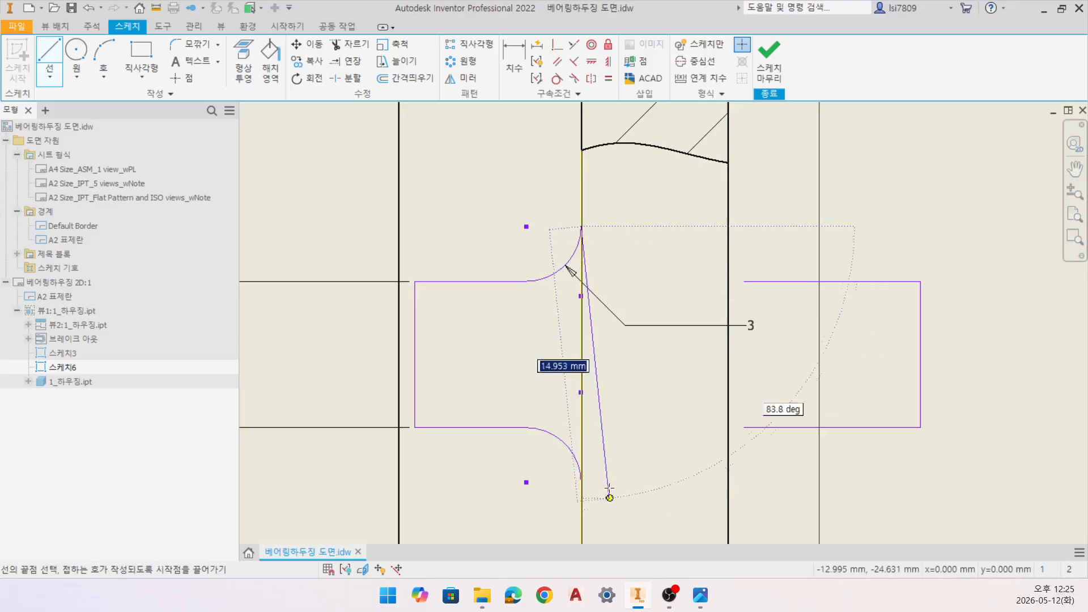
double_click(582, 482)
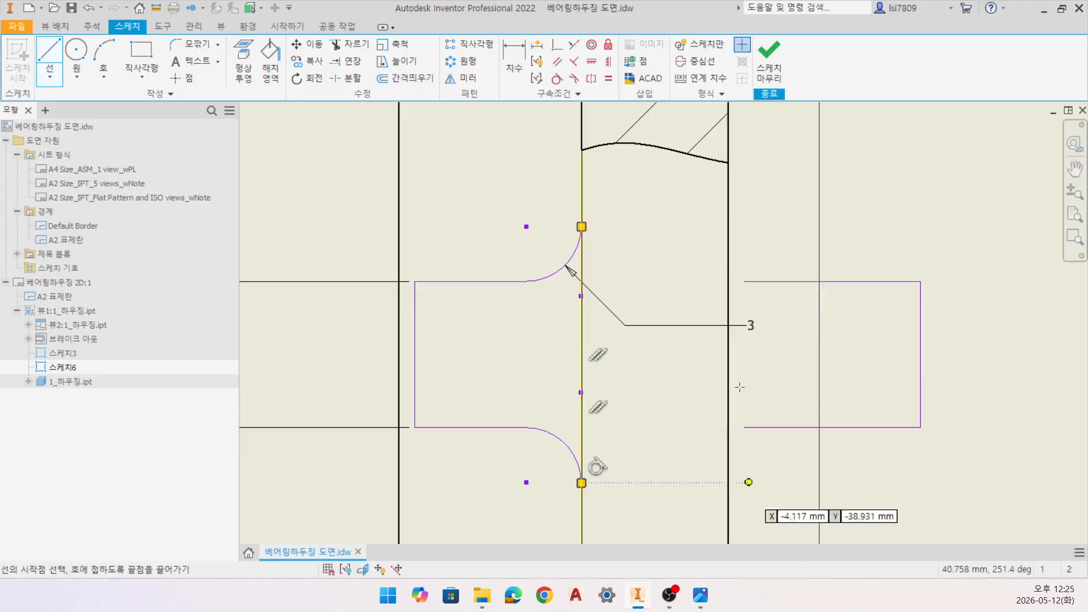
Step: Fillet the left profile's two outer corners with a 3 mm radius
click(182, 45)
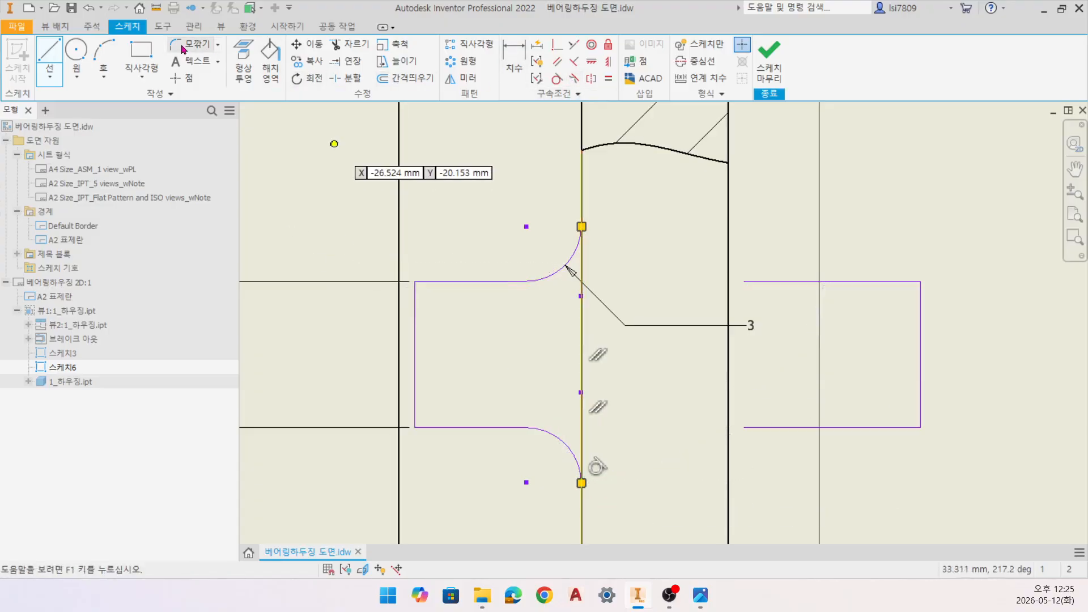
click(415, 297)
click(439, 283)
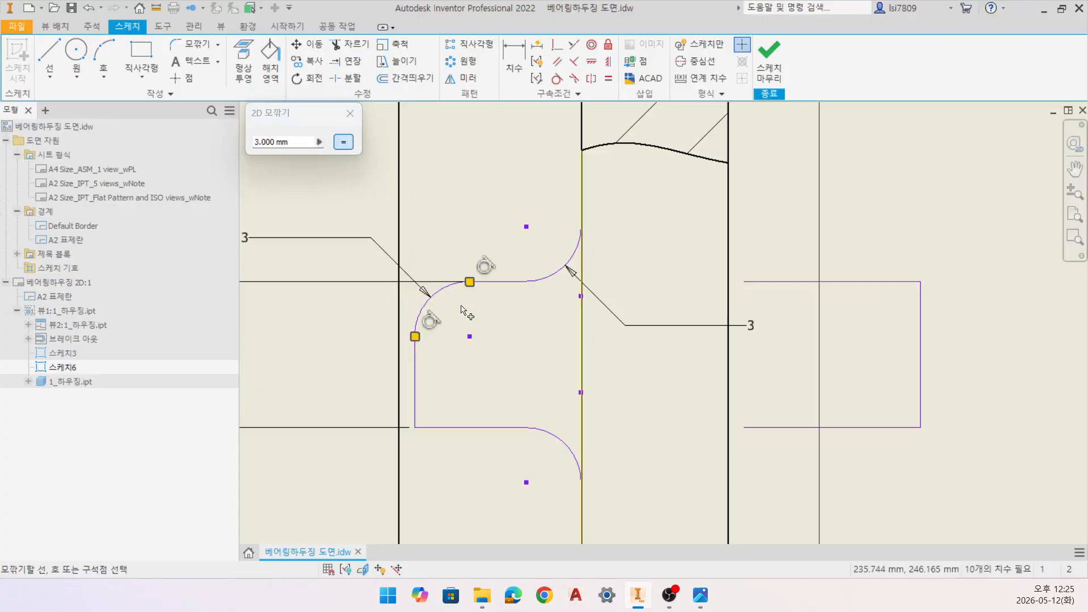
click(473, 429)
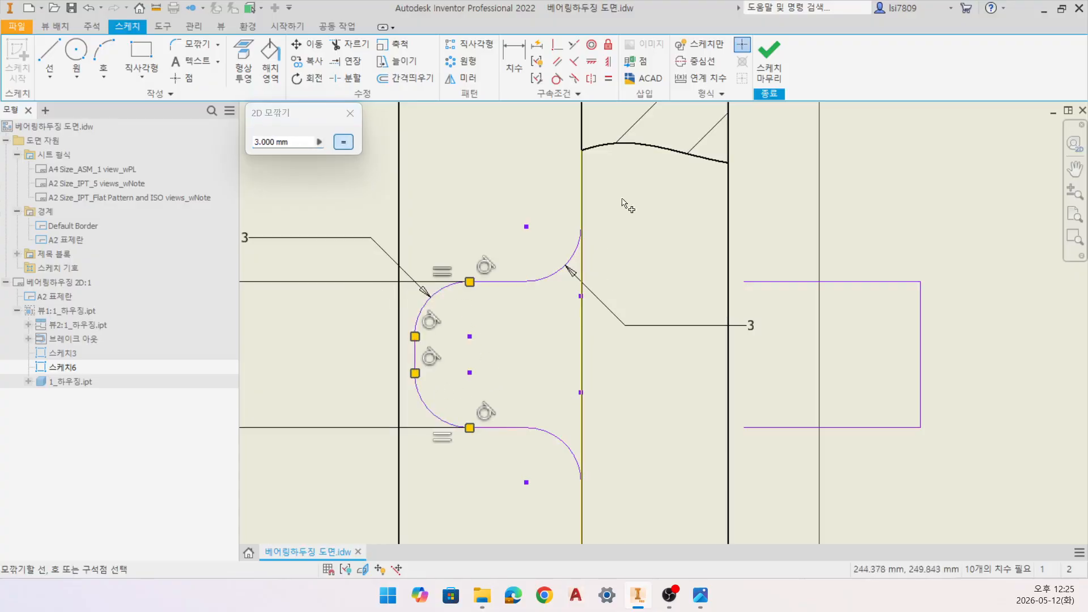
Step: Make the left profile's outer vertical edge collinear with the housing's left outer edge
click(573, 46)
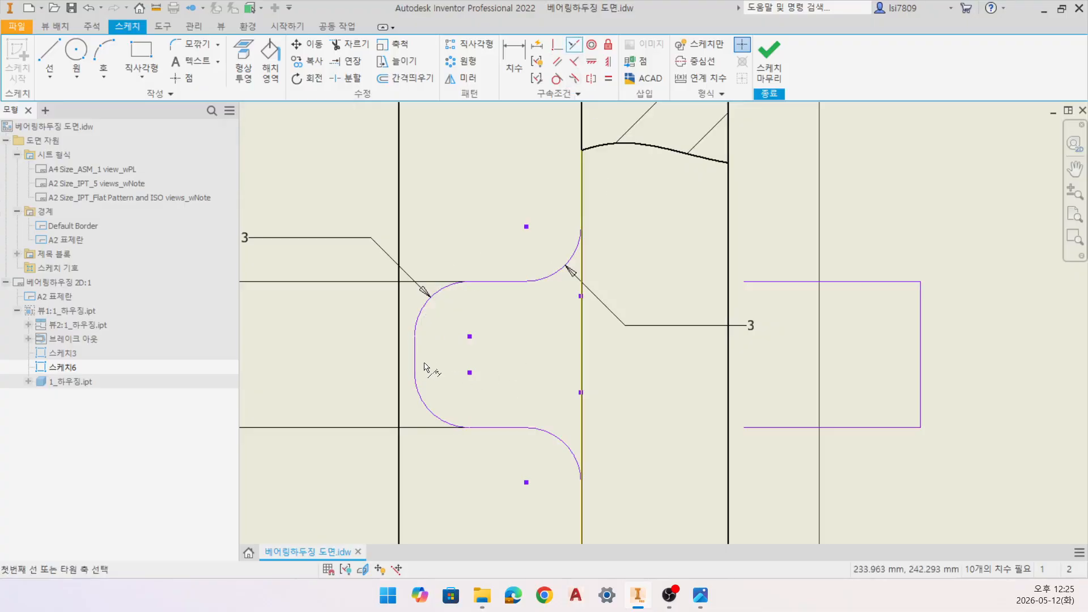
click(417, 361)
click(400, 358)
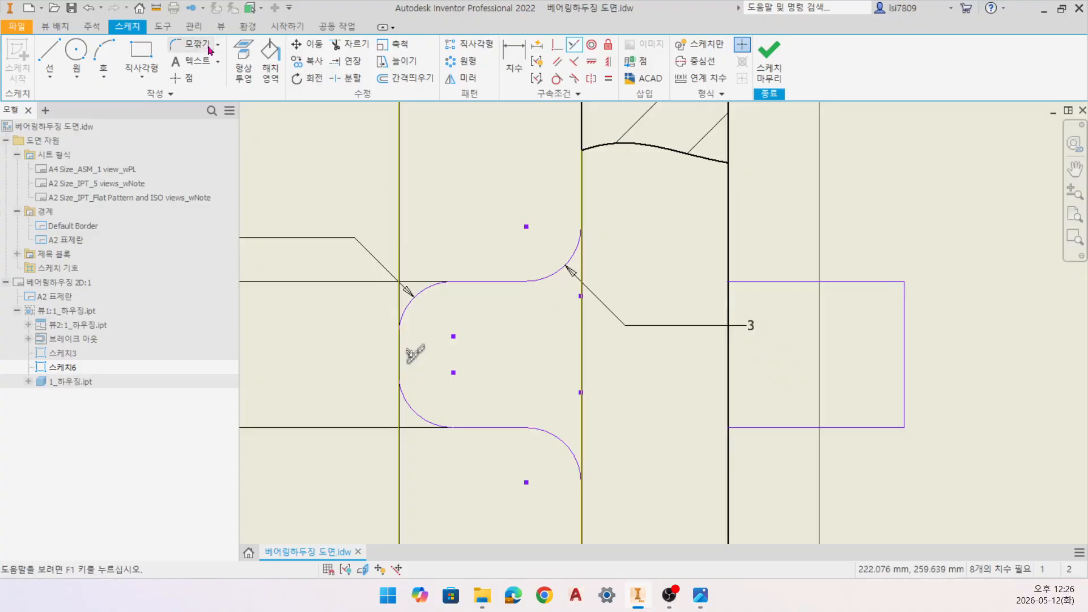
Step: Hatch the closed left rib profile with the ANSI 31 pattern at a 45 degree angle and scale 1.000
click(270, 63)
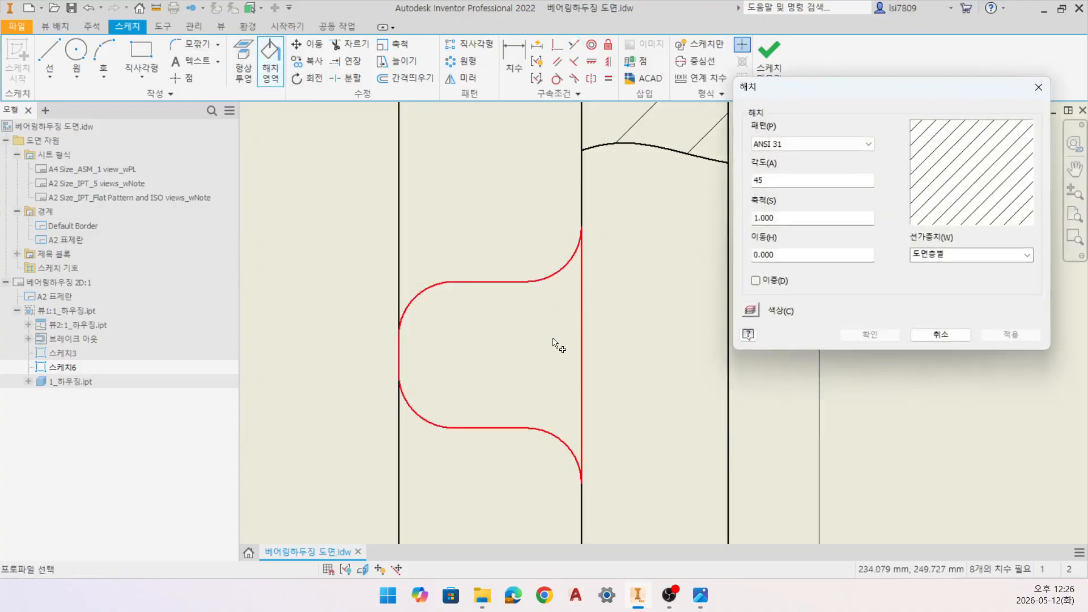
click(524, 342)
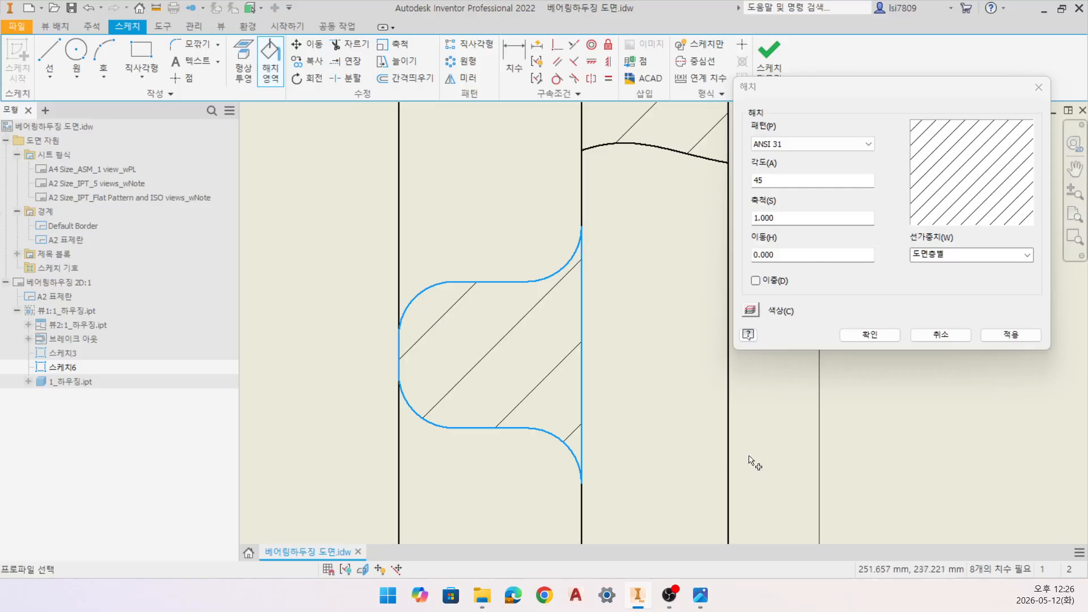
click(884, 337)
Step: Draw vertical segments on the web's right edge and fillet the right profile's upper and lower horizontal lines into them with a 3 mm radius
middle_drag(753, 371, 606, 341)
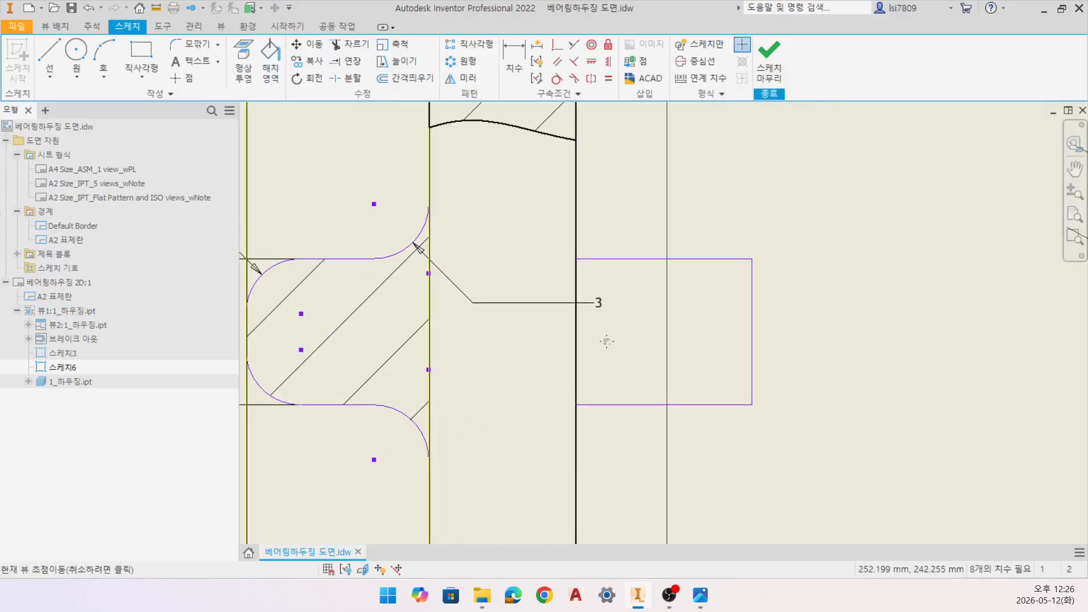
click(49, 56)
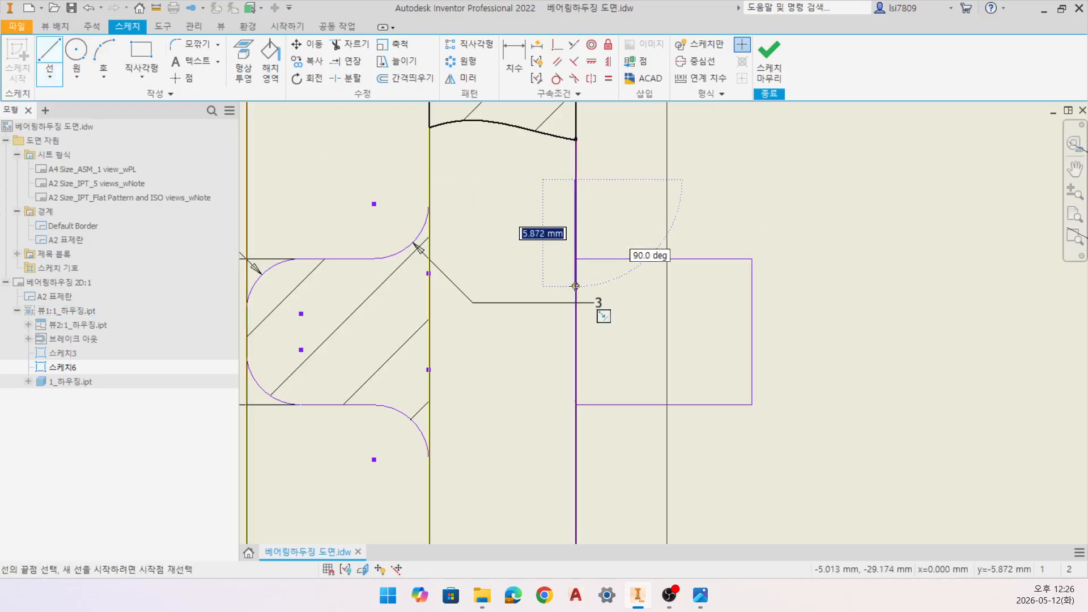
click(575, 379)
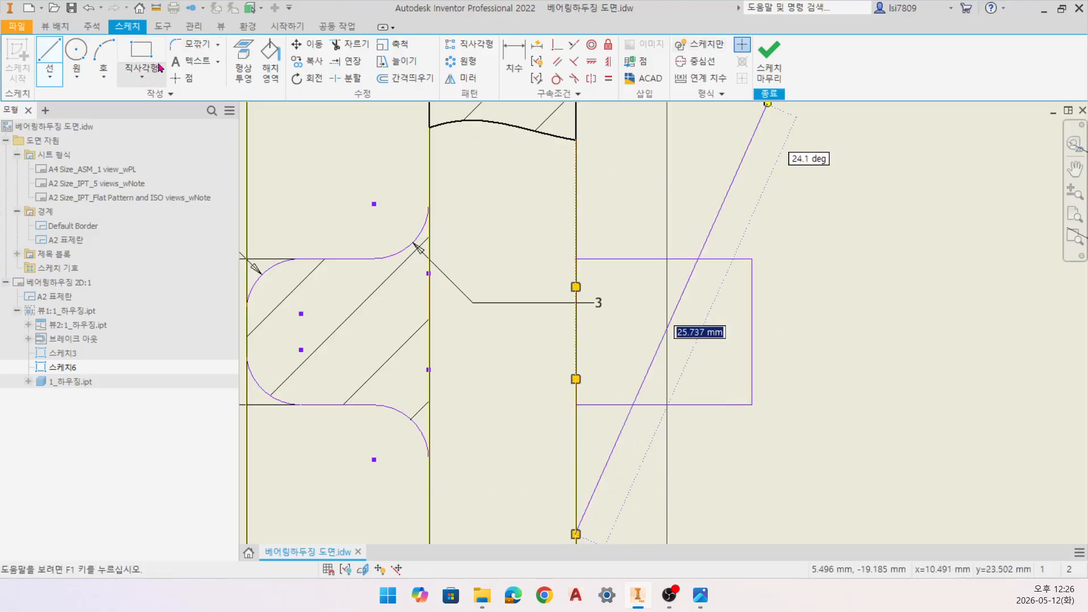
click(193, 43)
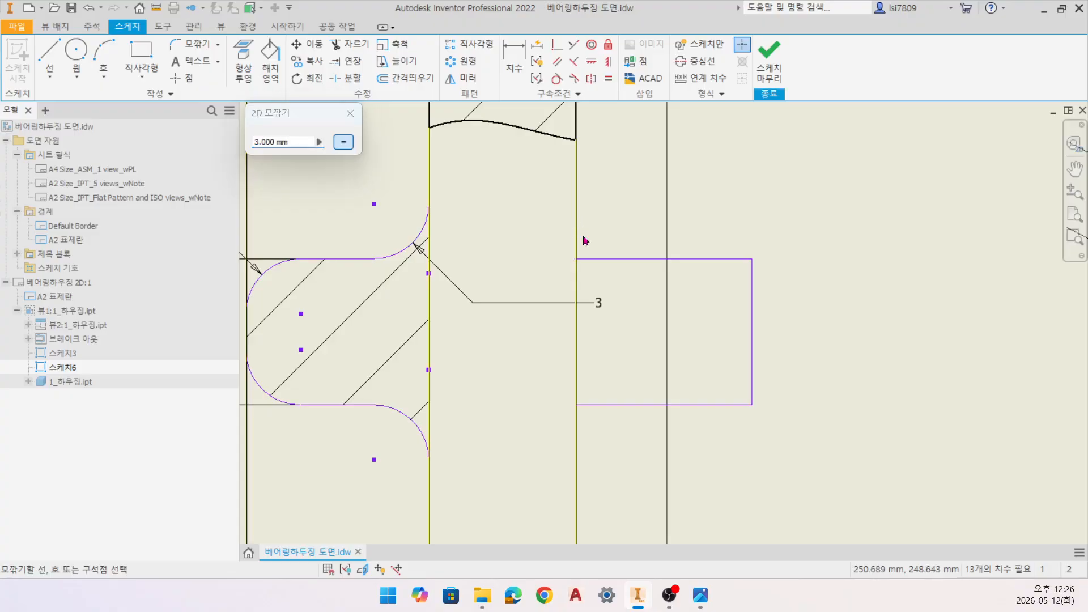
click(617, 260)
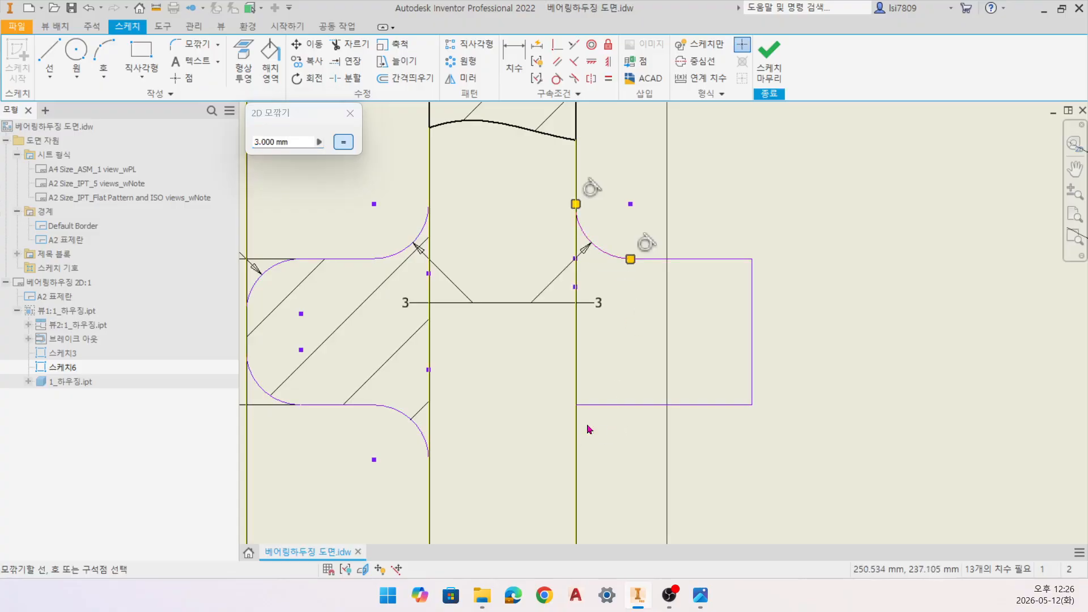
click(618, 408)
Step: Close the right profile with a vertical line along the web's right edge between the ends of the two fillets
key(l)
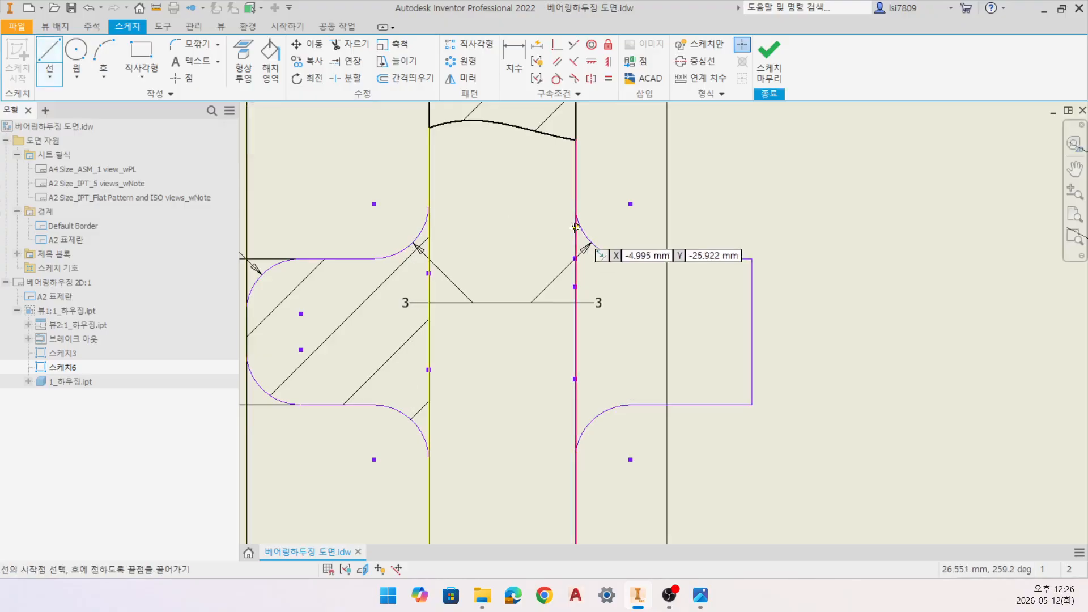
drag(575, 205, 575, 460)
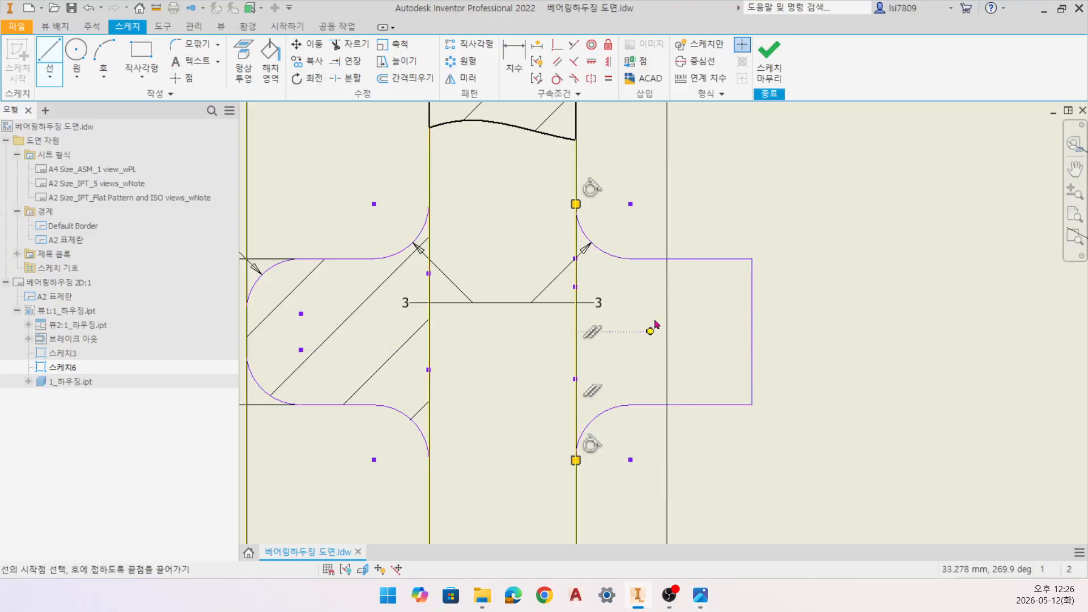
key(Escape)
Step: Stretch the right profile's outer edge outward and hatch the profile with ANSI 31 at 45 degrees and scale 1.000
drag(753, 311, 801, 316)
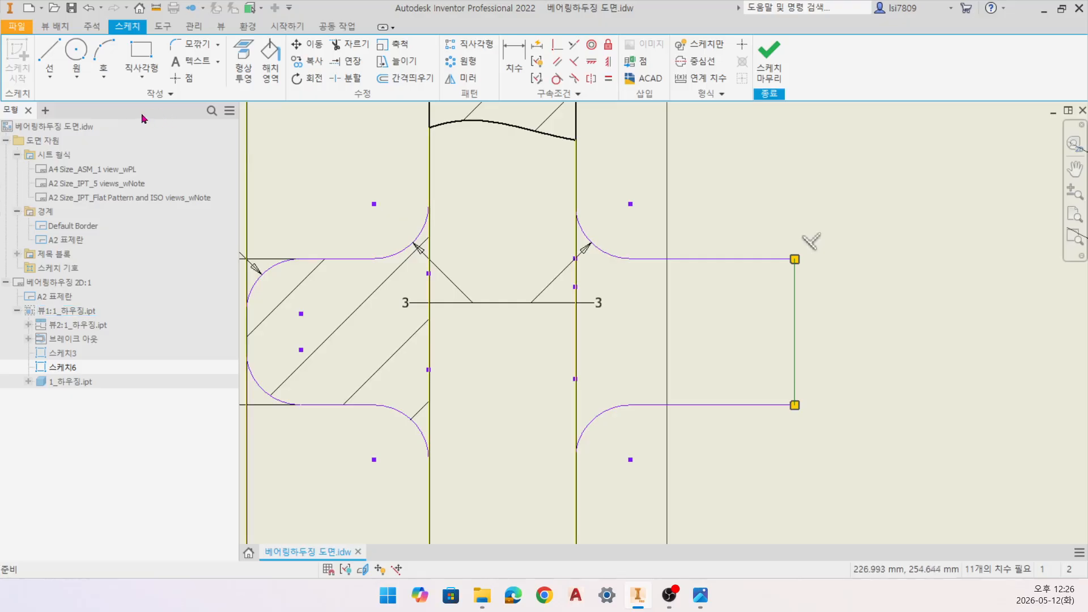
click(271, 59)
click(607, 305)
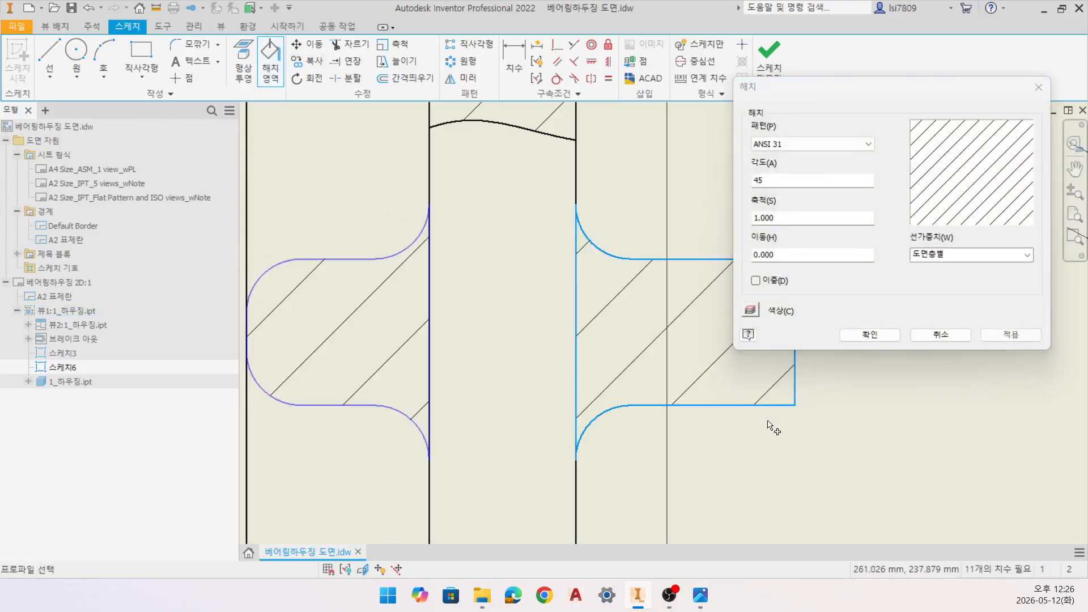
click(870, 334)
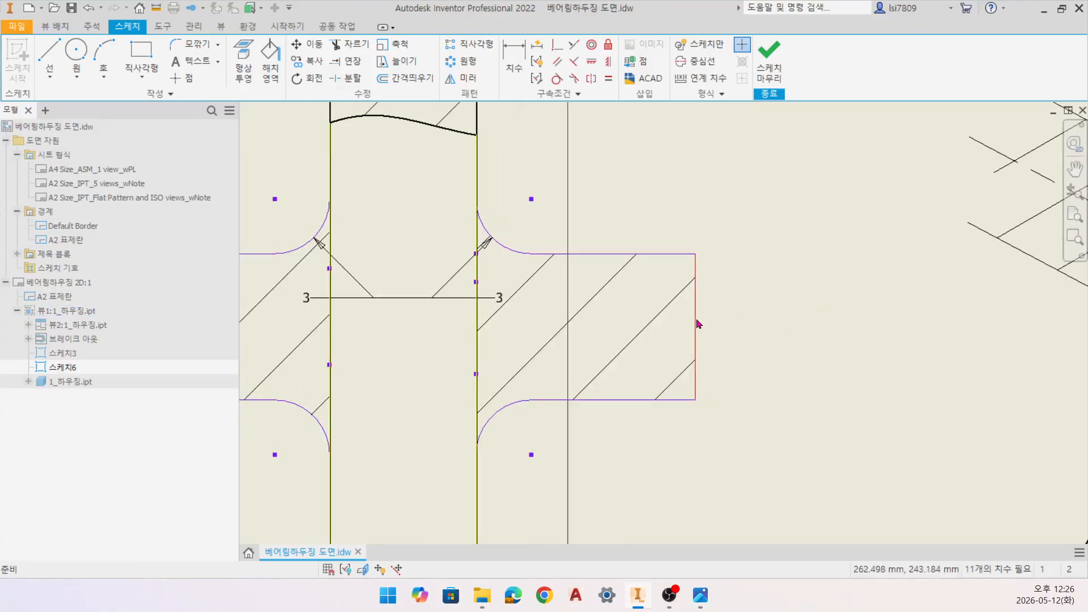
Step: Check the reference image, make the right profile's outer vertical edge sketch-only, and finish the sketch
click(700, 595)
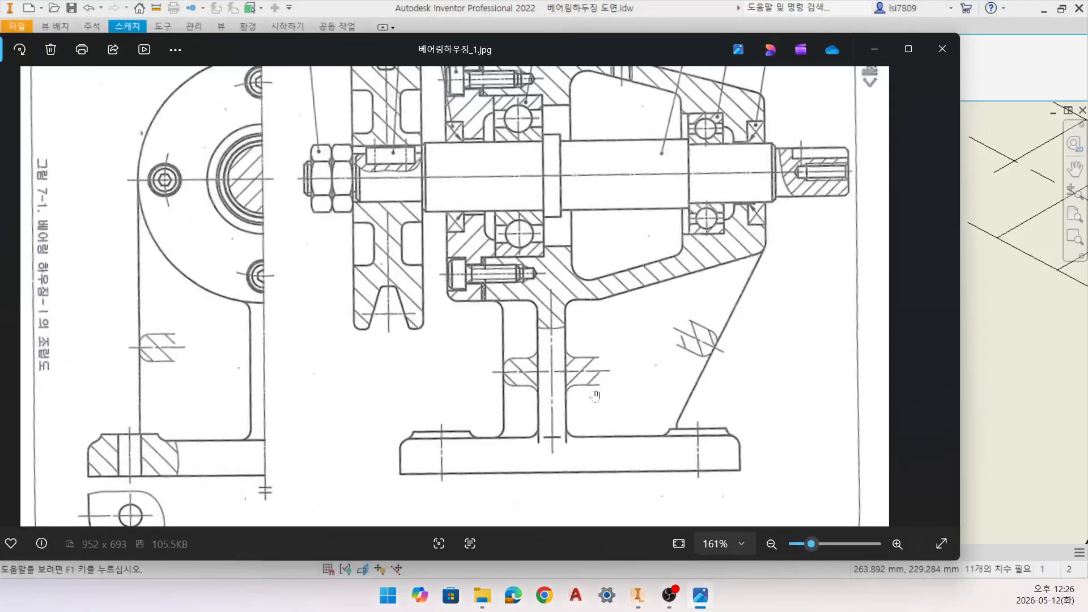
click(874, 49)
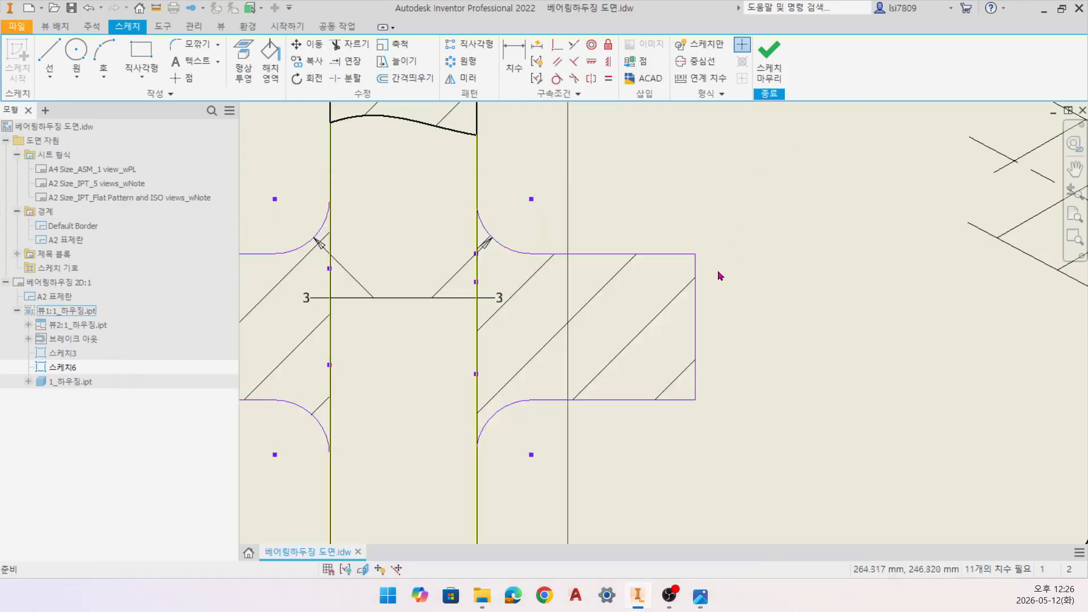
click(696, 294)
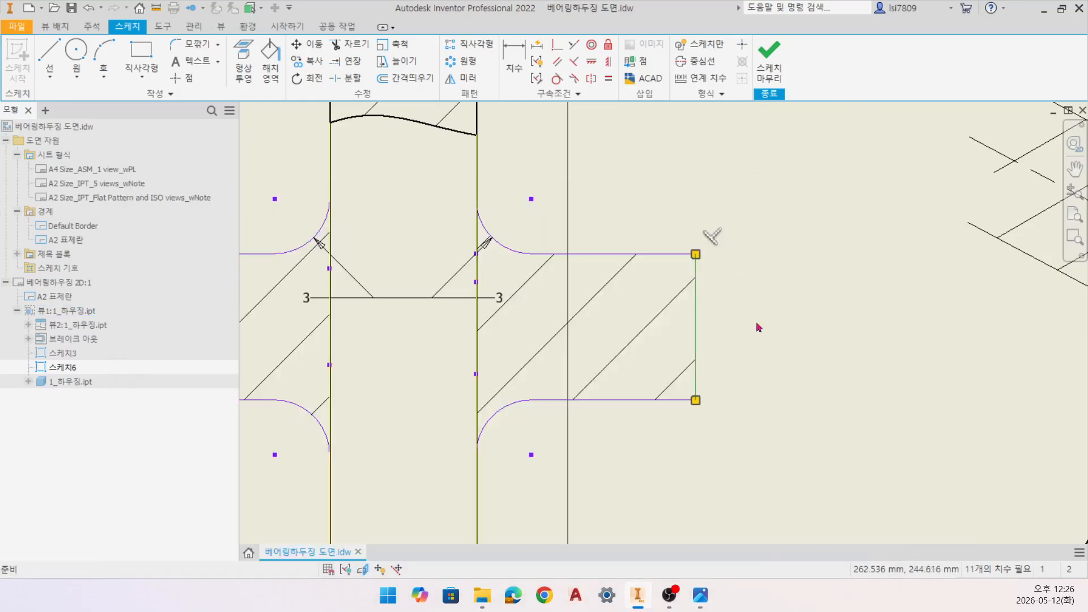
click(704, 48)
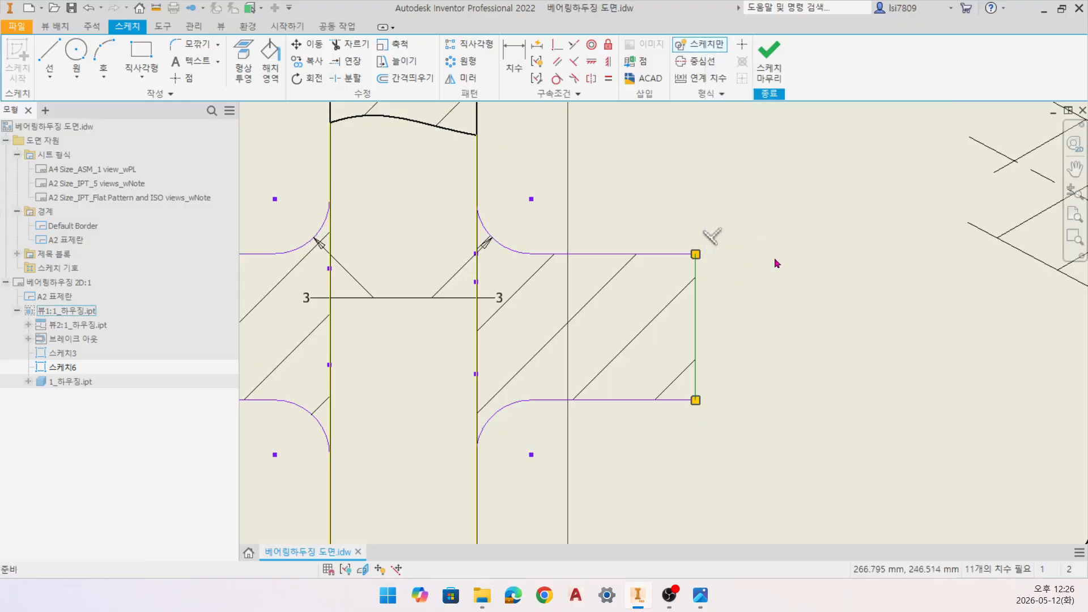
click(769, 72)
scroll(689, 387, down, 3)
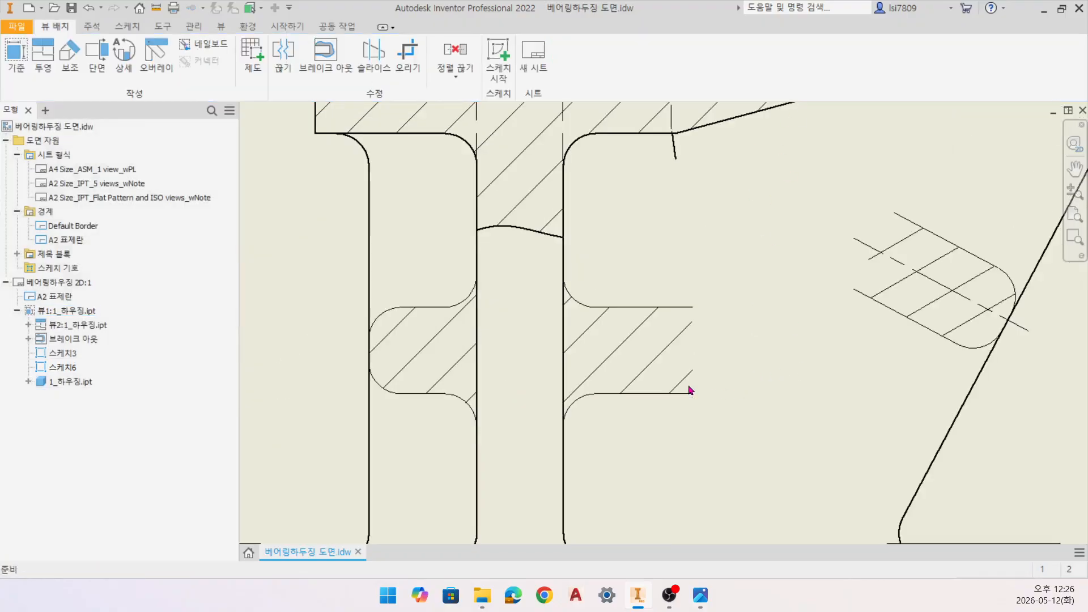
click(688, 393)
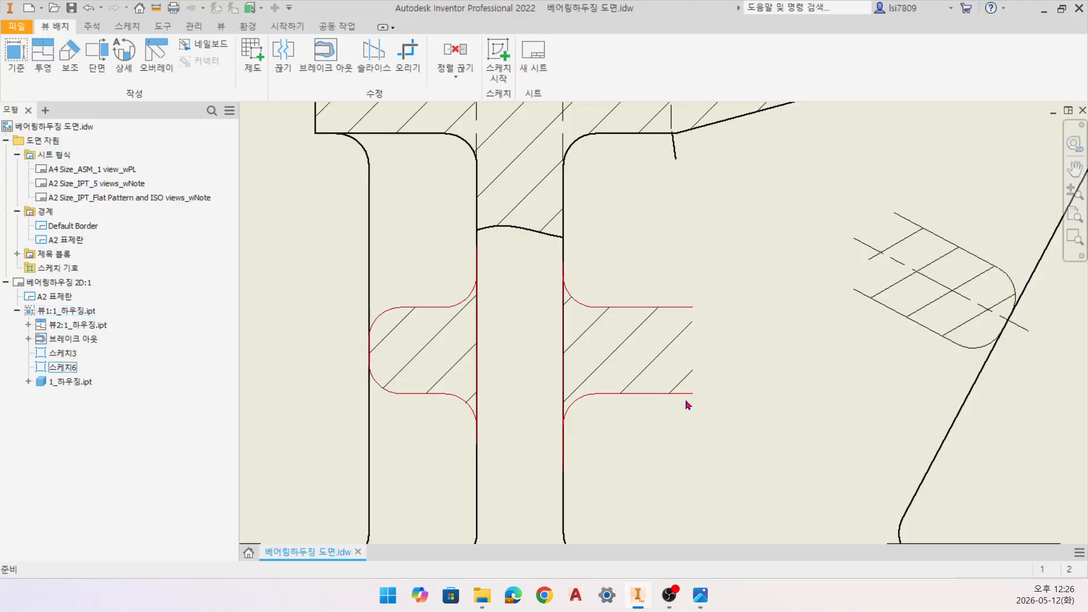
Step: Reopen the rib section sketch and draw a horizontal line through the left profile's mid-height, extending past both of its vertical sides
double_click(631, 308)
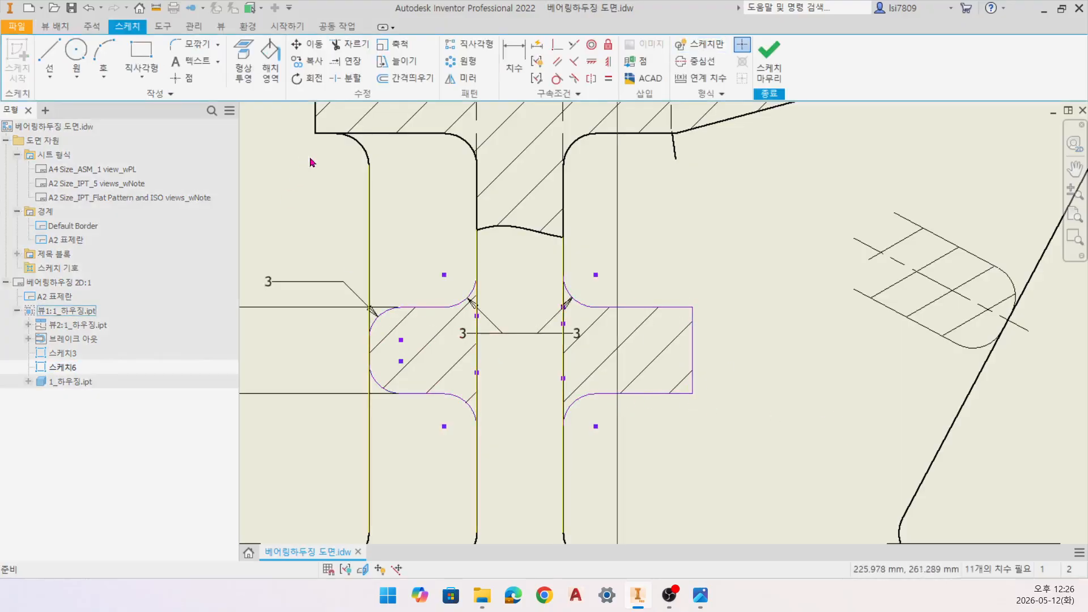
key(l)
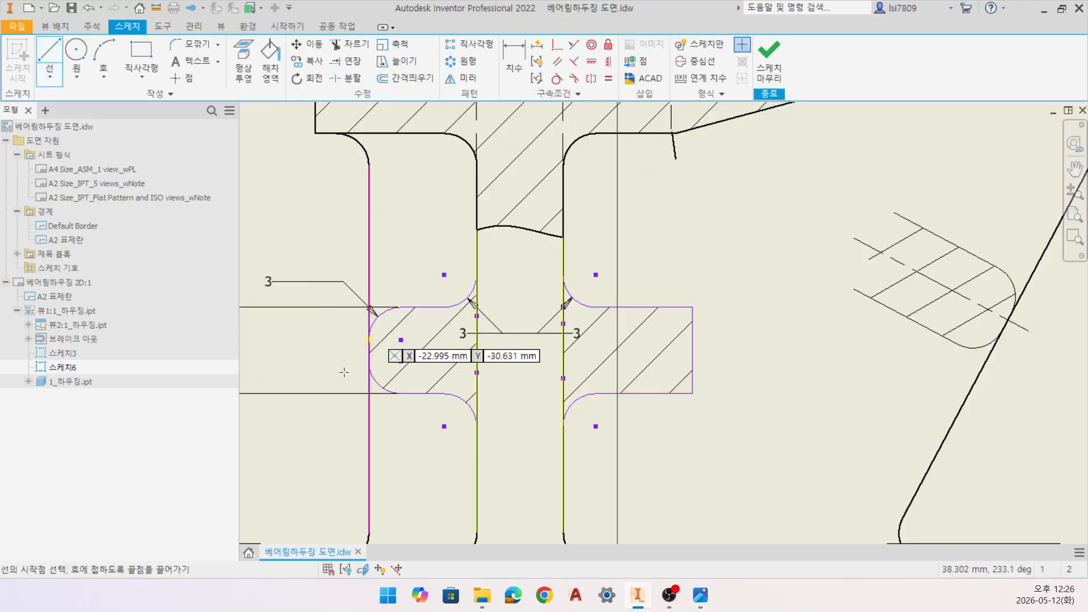
click(477, 348)
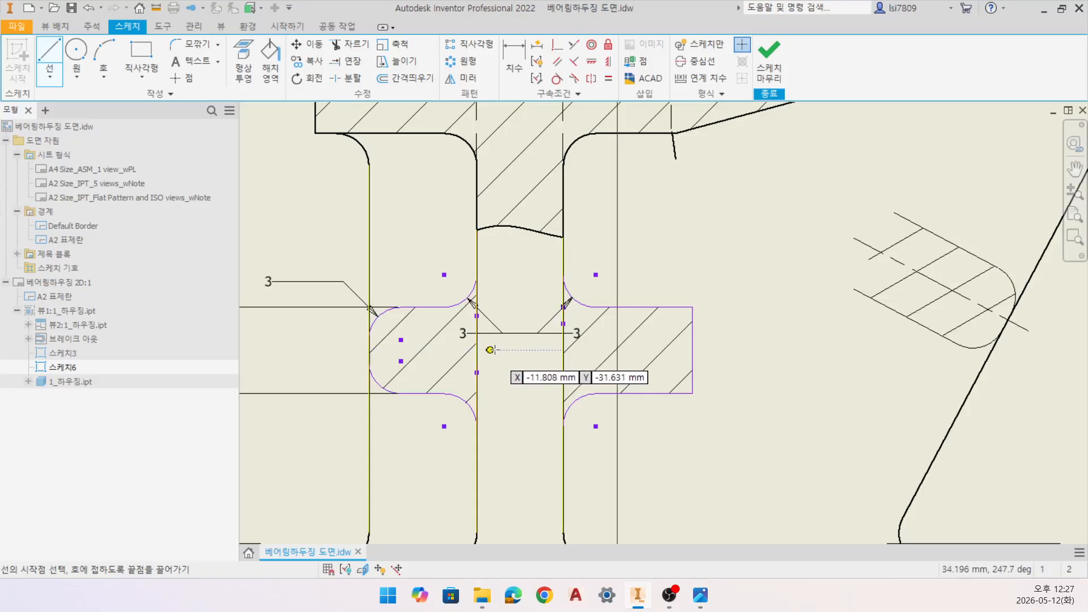
click(354, 349)
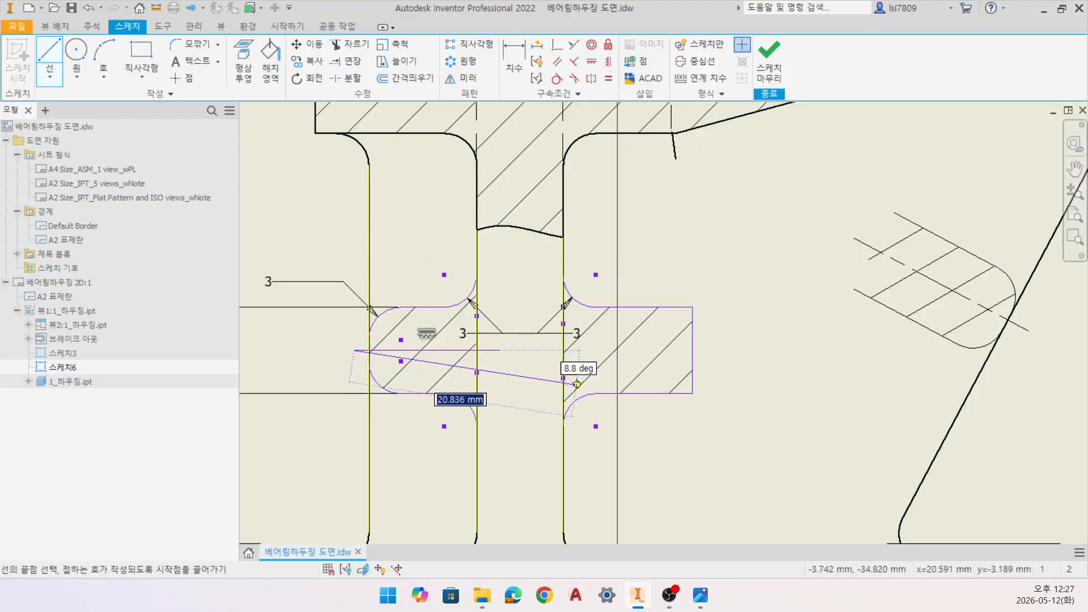
key(Escape)
Step: Draw a horizontal line through the right profile's mid-height, level with the left one and extending past both ends of the profile
scroll(557, 363, up, 3)
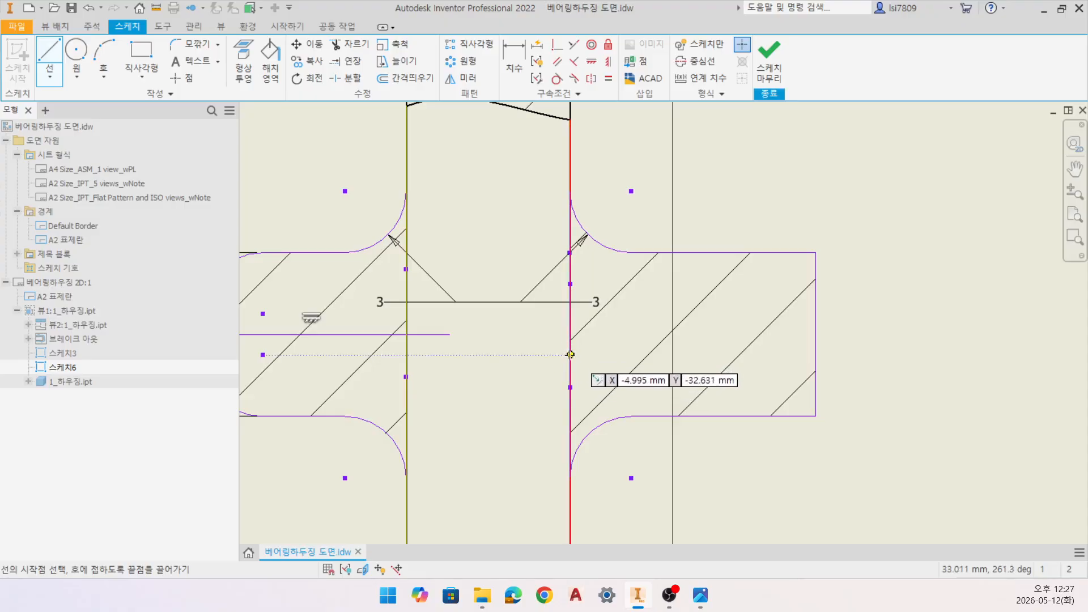
click(543, 335)
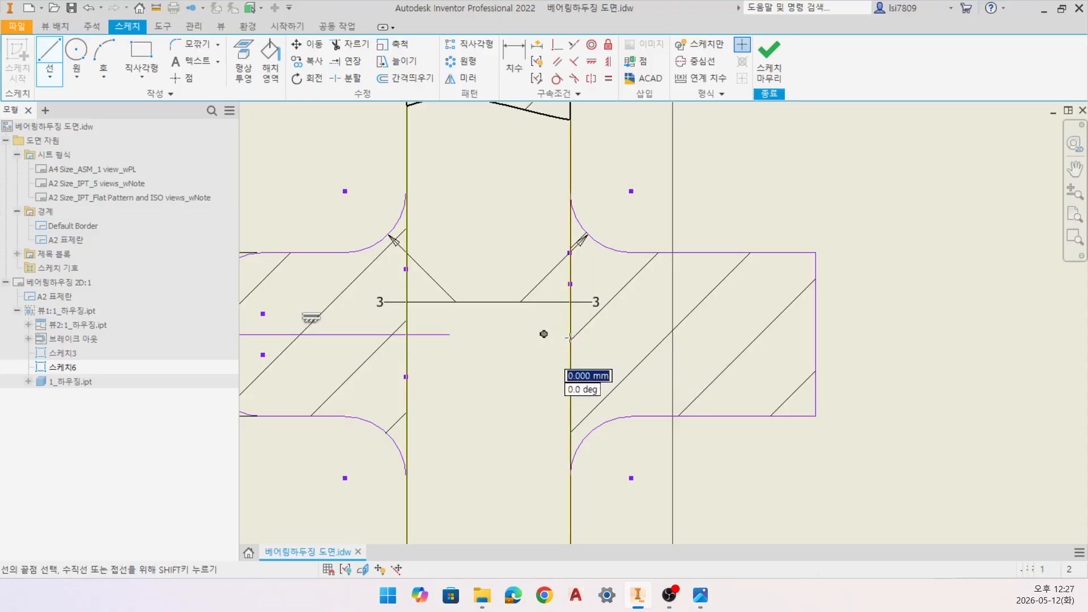
click(839, 335)
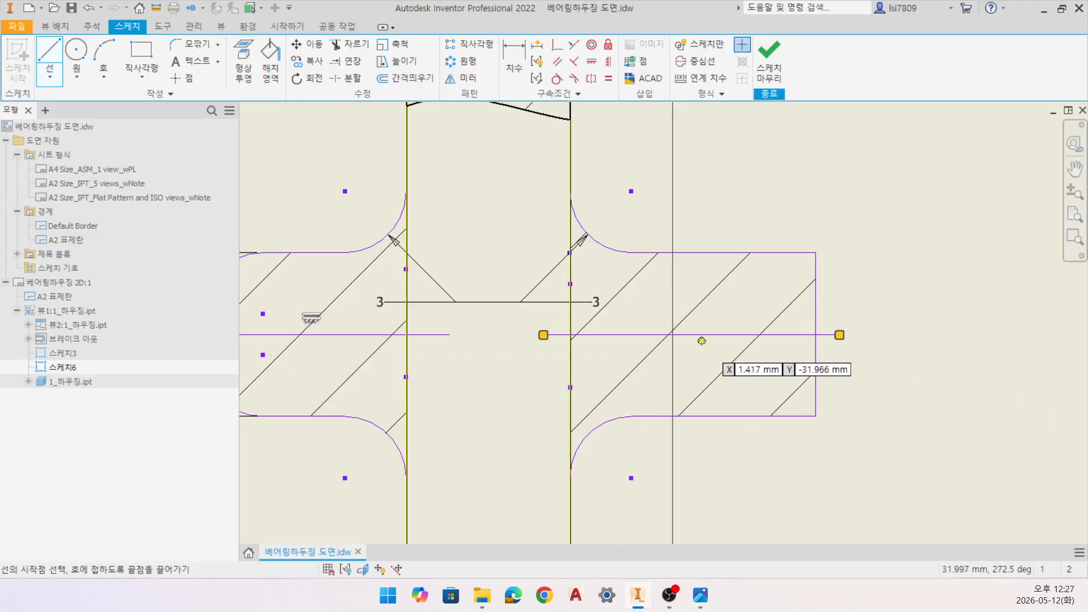
key(Escape)
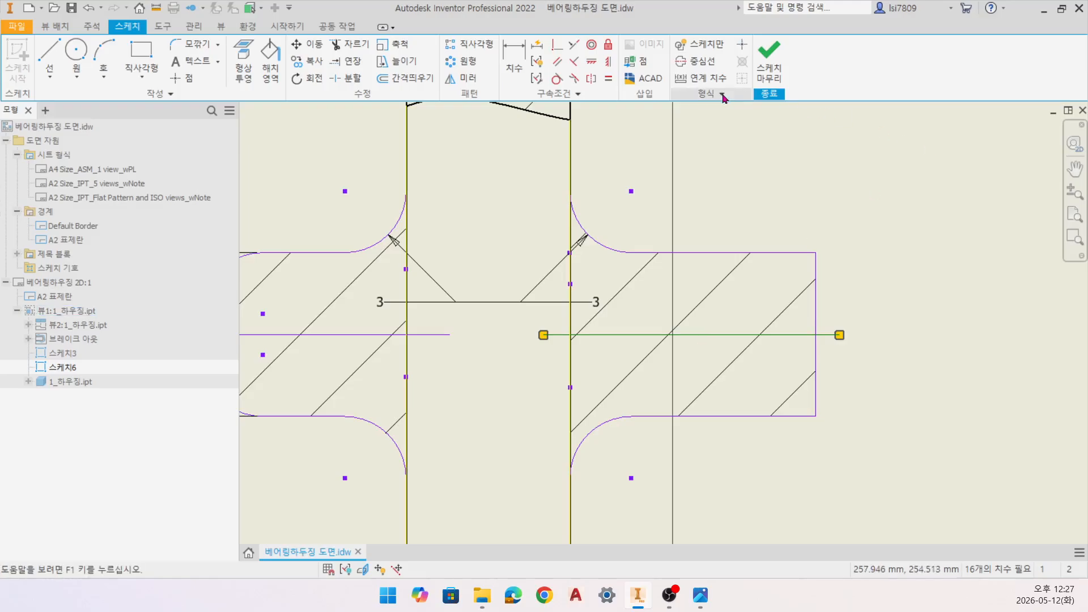
Step: Set the line type of both horizontal centre lines to Chain (체인) and finish the sketch
click(715, 93)
click(748, 111)
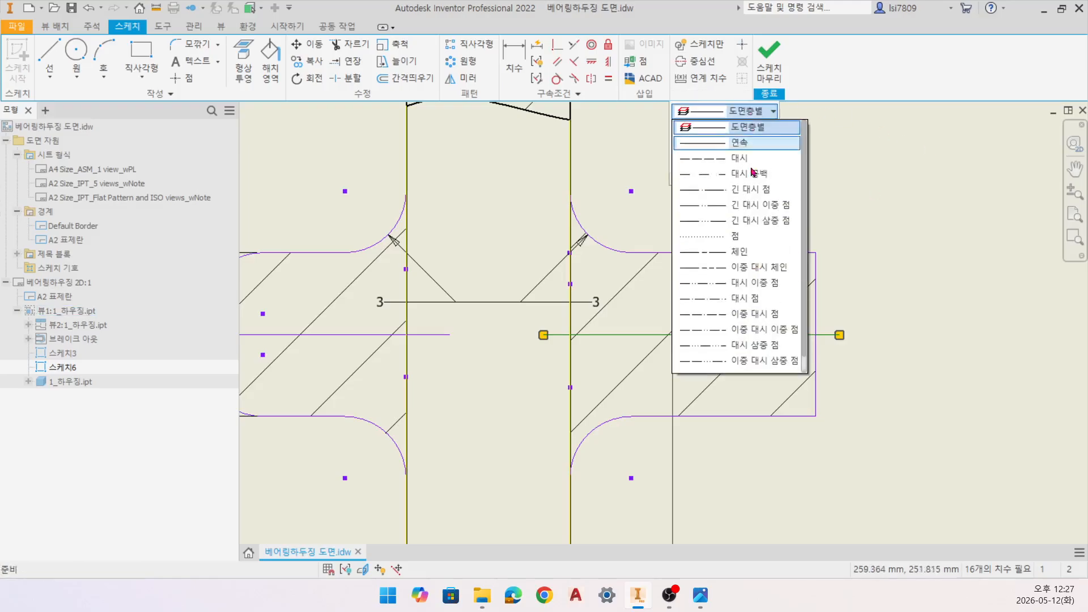
click(758, 251)
middle_drag(378, 387, 585, 405)
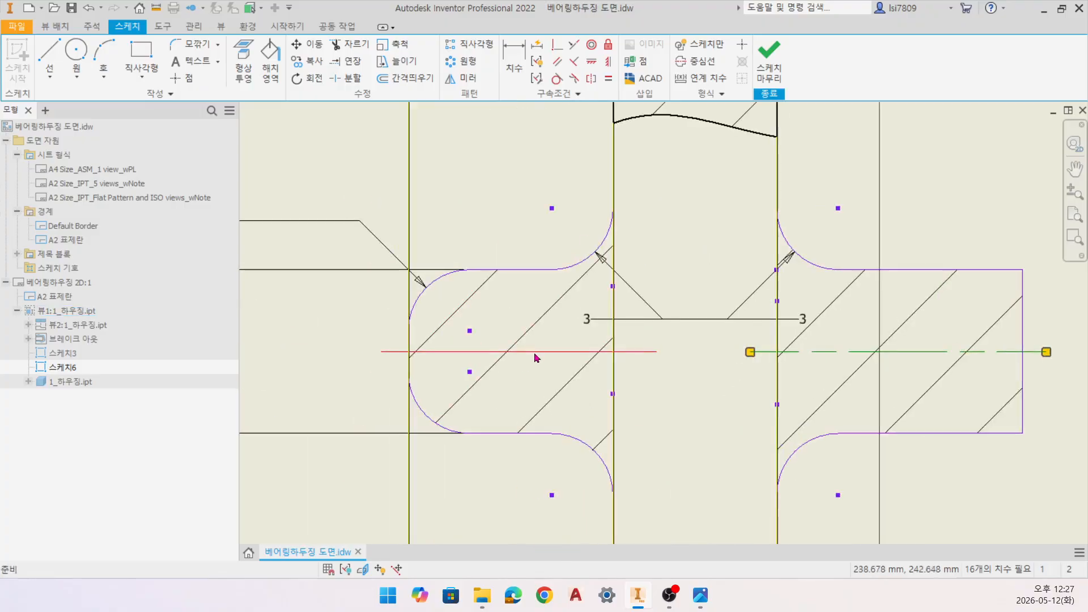
click(732, 94)
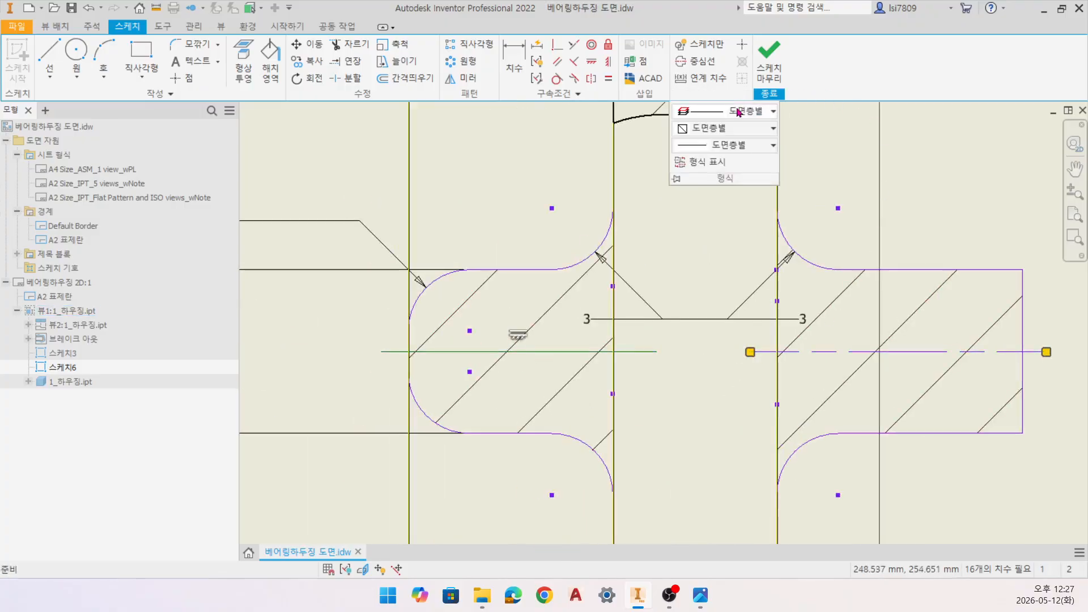
click(748, 111)
click(748, 252)
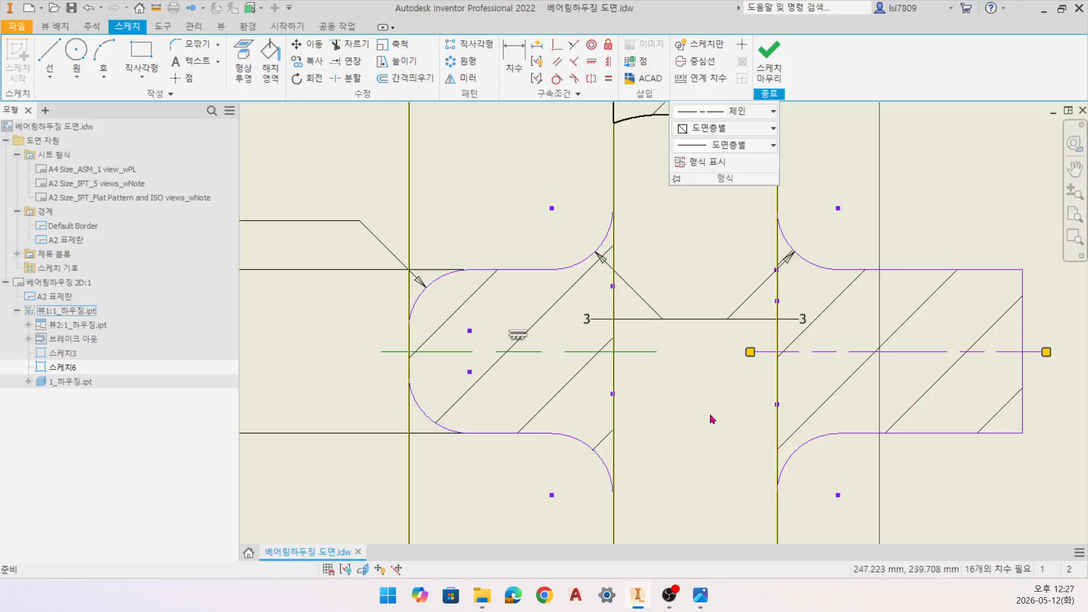
scroll(686, 411, down, 3)
middle_drag(687, 412, 591, 373)
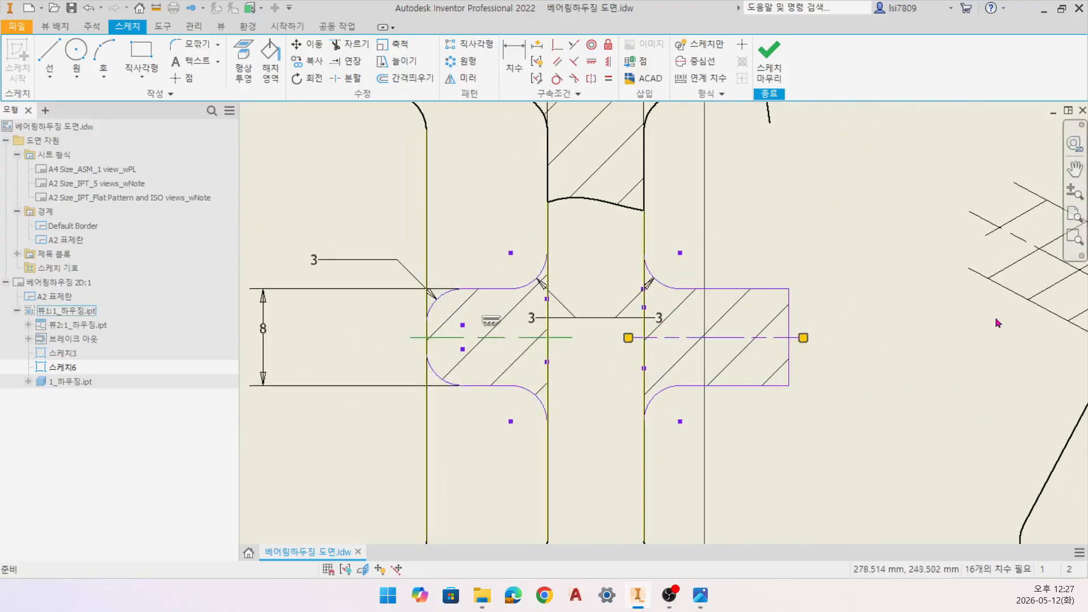
click(781, 79)
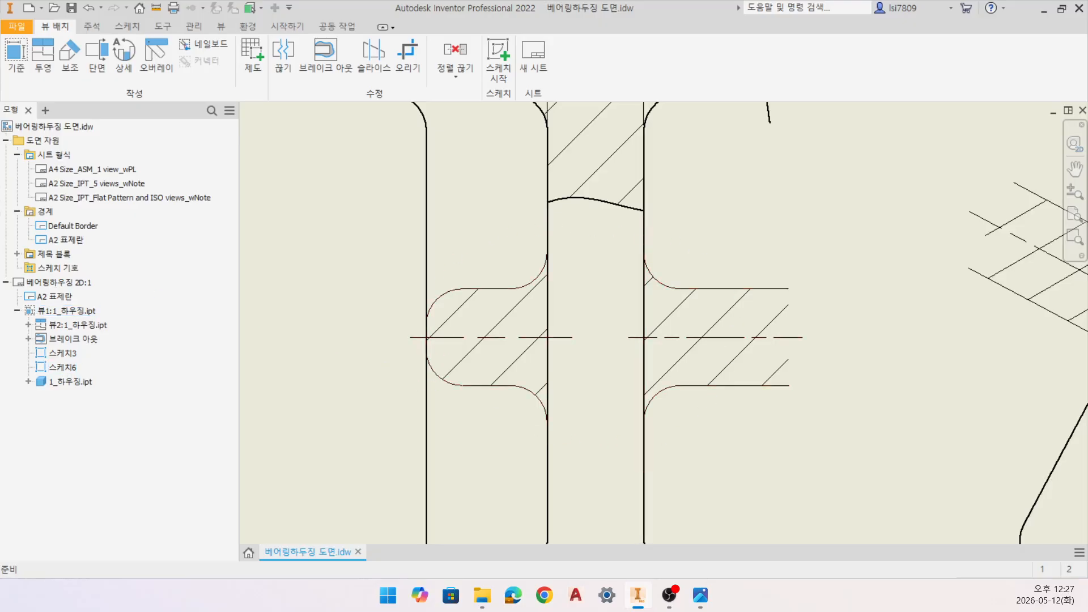
Step: Delete the sketch containing the hatched rib section on the housing's sloped edge
mouse_move(789, 360)
middle_down()
mouse_move(229, 298)
mouse_move(149, 358)
middle_up()
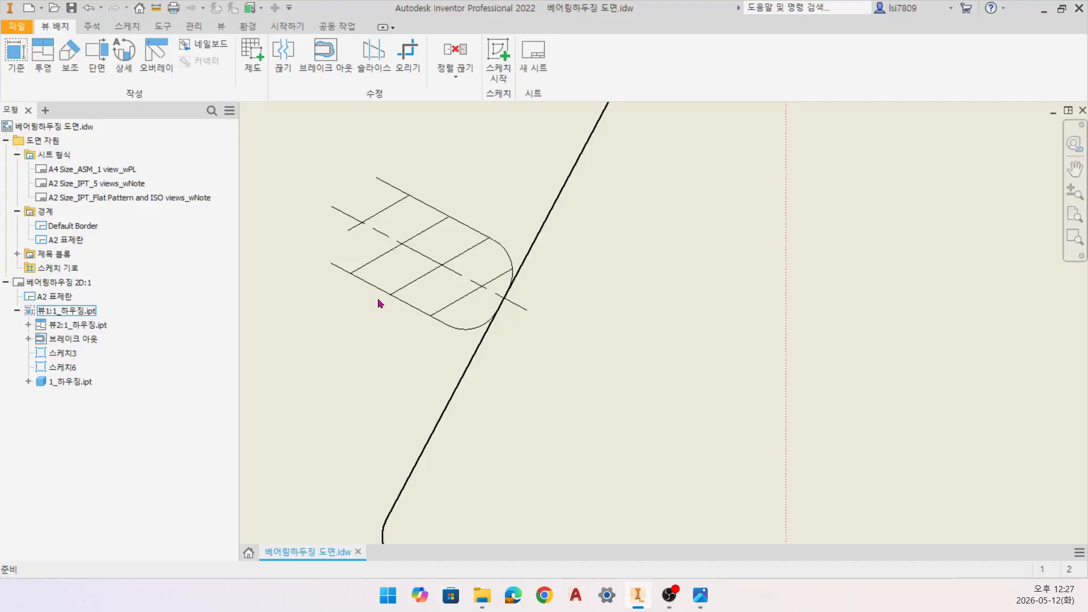
middle_drag(359, 302, 470, 362)
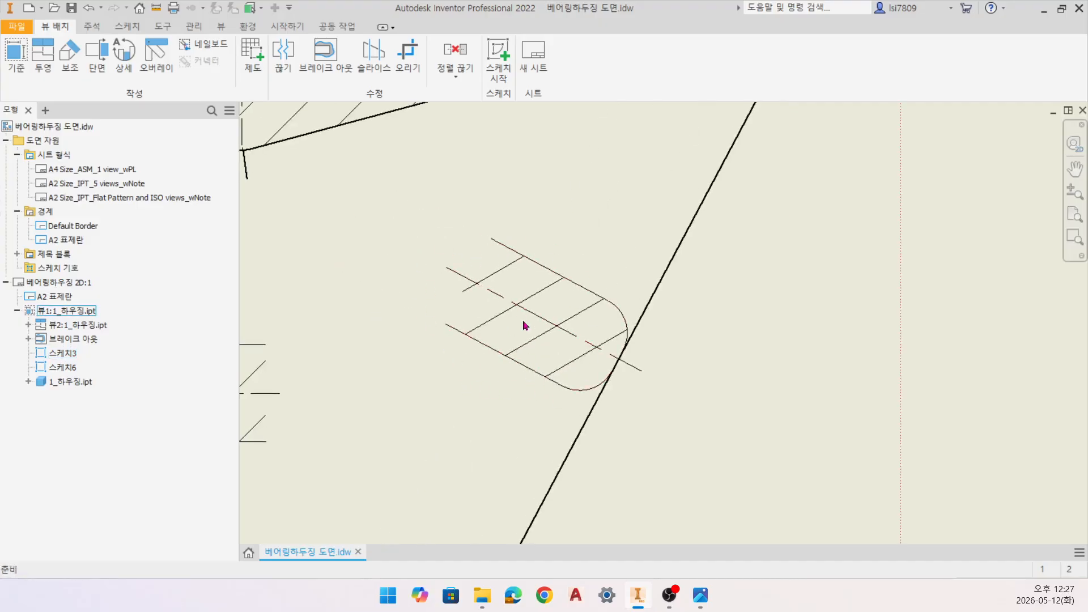
key(Delete)
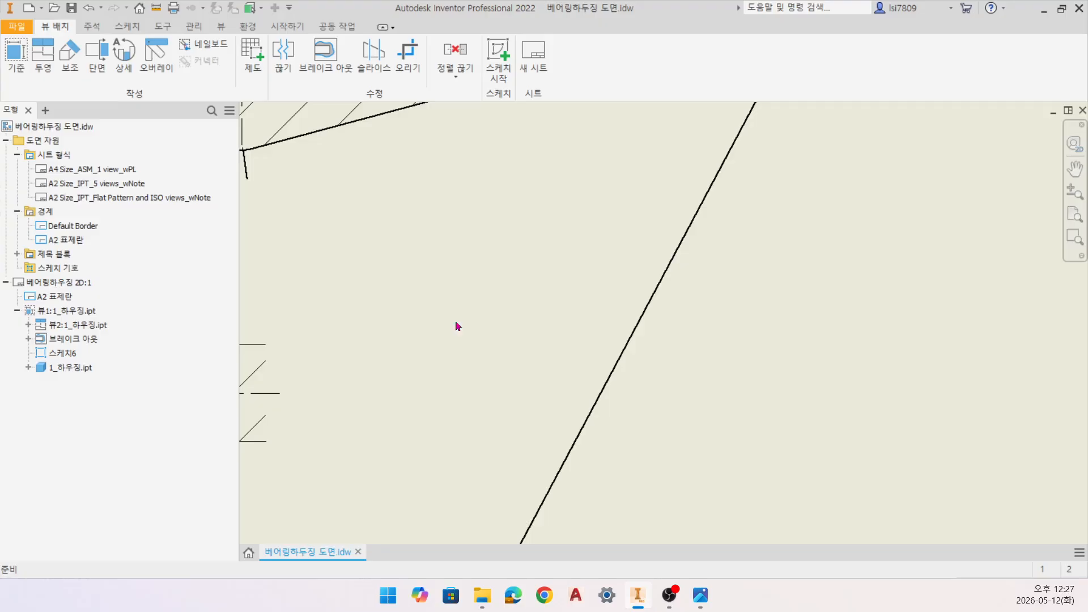
Step: Start a sketch on the front view and draw a tilted three-point rectangle about 6.2 mm wide beside the rib's sloped edge
click(503, 85)
scroll(432, 376, down, 5)
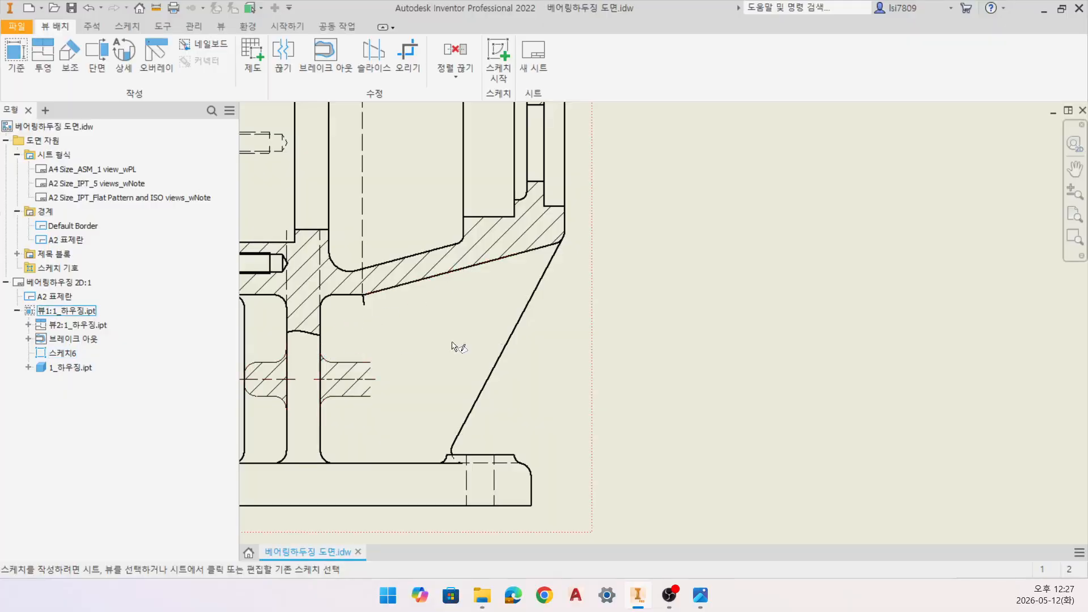
click(508, 346)
scroll(450, 315, up, 3)
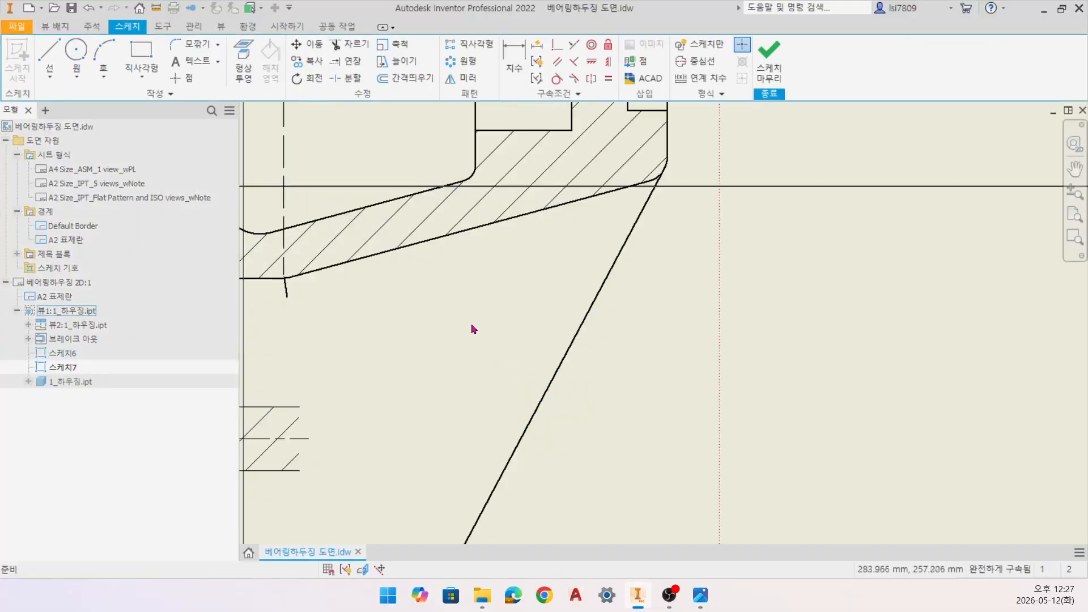
middle_drag(474, 328, 544, 296)
click(141, 73)
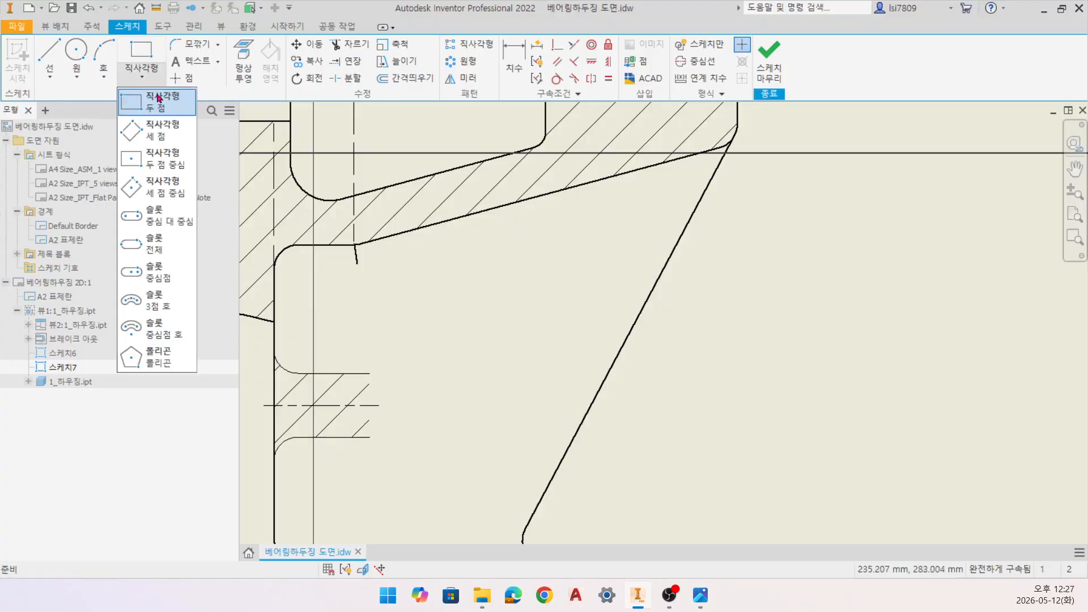
click(163, 138)
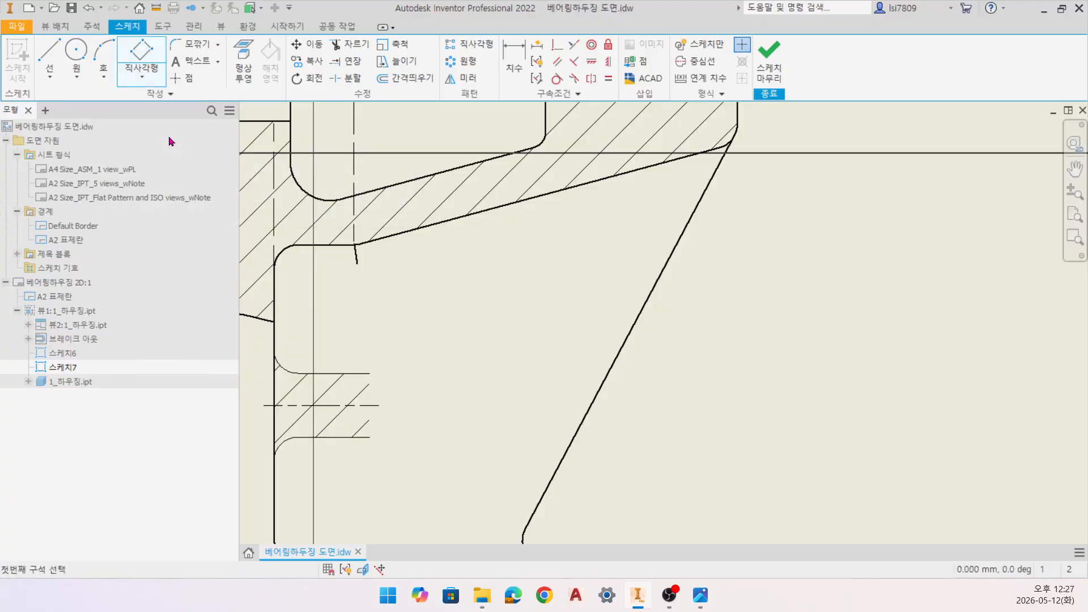
click(509, 329)
click(540, 291)
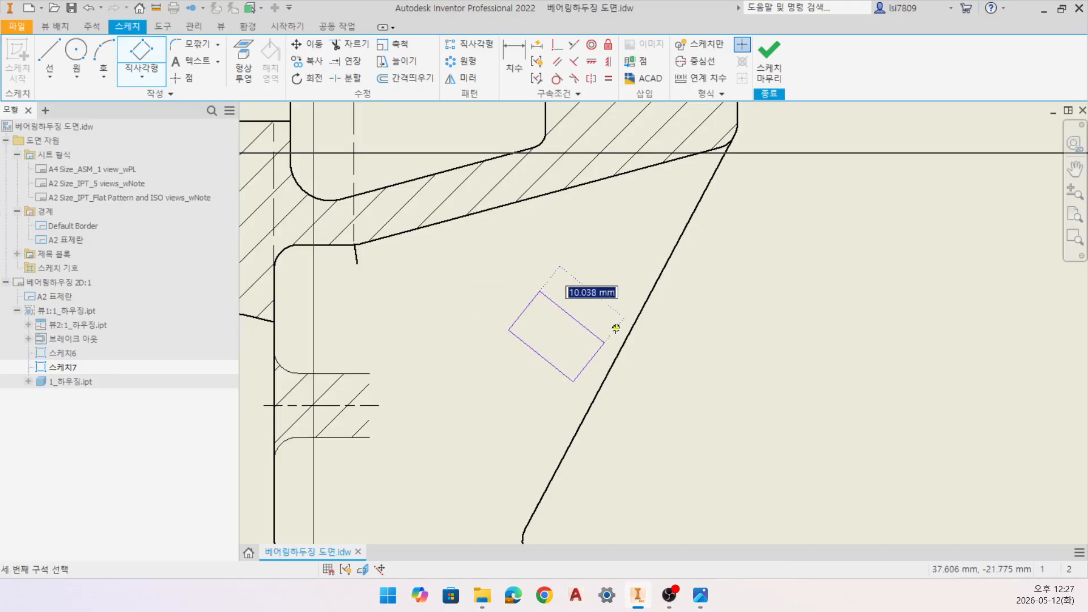
click(608, 346)
middle_drag(594, 366, 598, 348)
scroll(598, 348, up, 3)
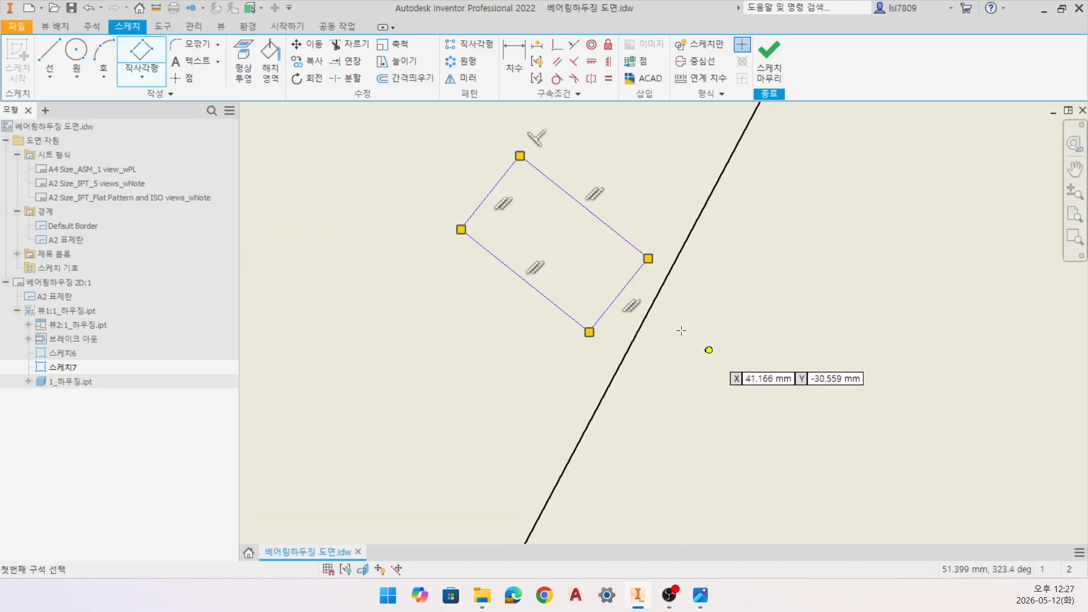
Step: Constrain the rectangle's short side nearest the sloped edge parallel to that edge
click(557, 61)
click(650, 314)
click(626, 296)
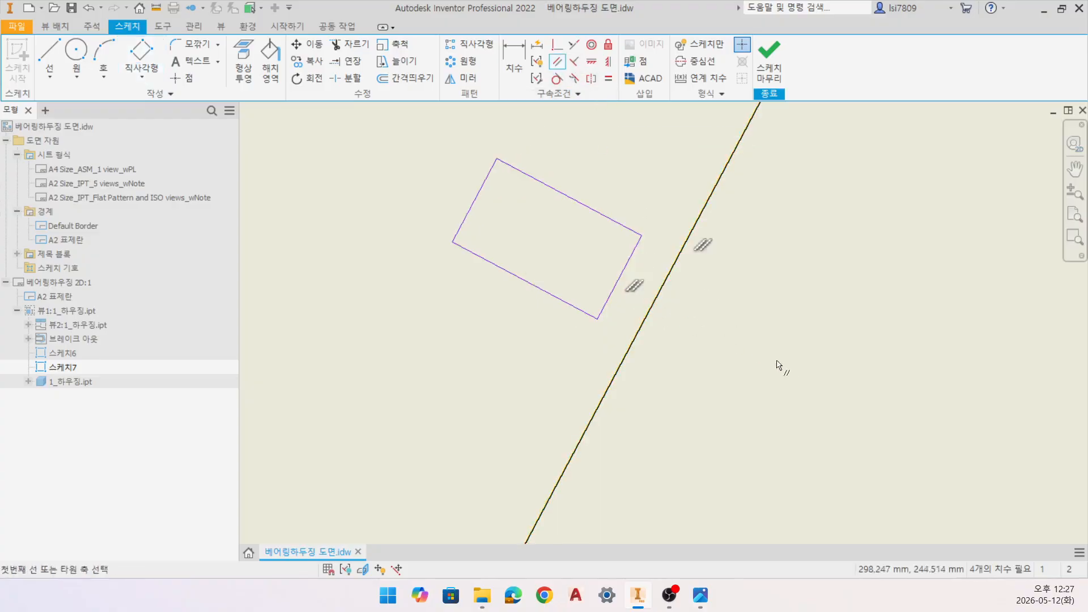
Step: Dimension the rectangle's width between its long sides as 8 mm and lengthen it by moving the far short side outward
key(d)
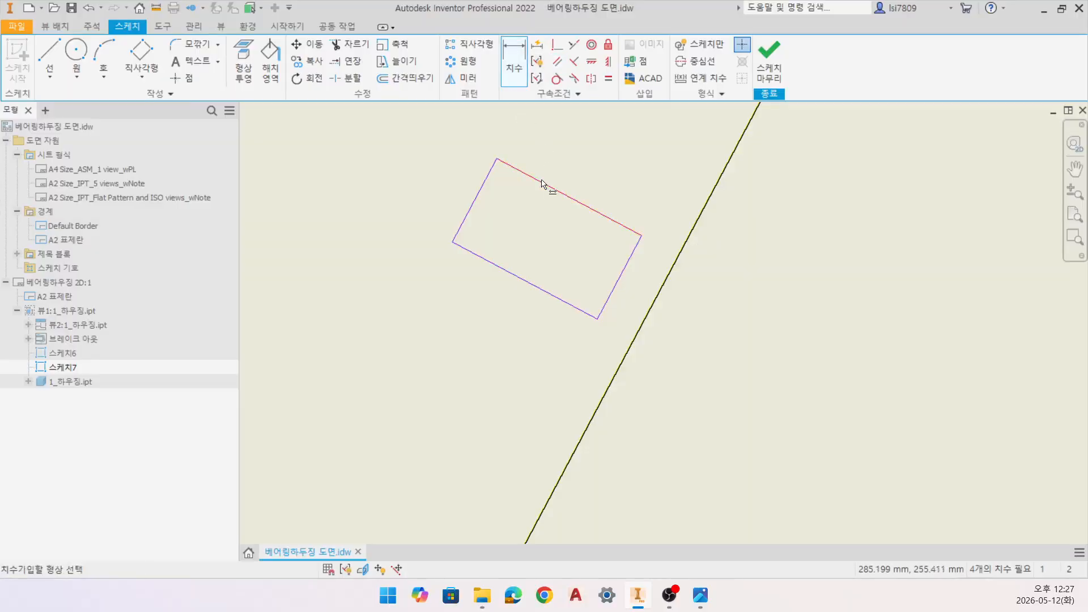
click(549, 186)
click(525, 280)
click(363, 150)
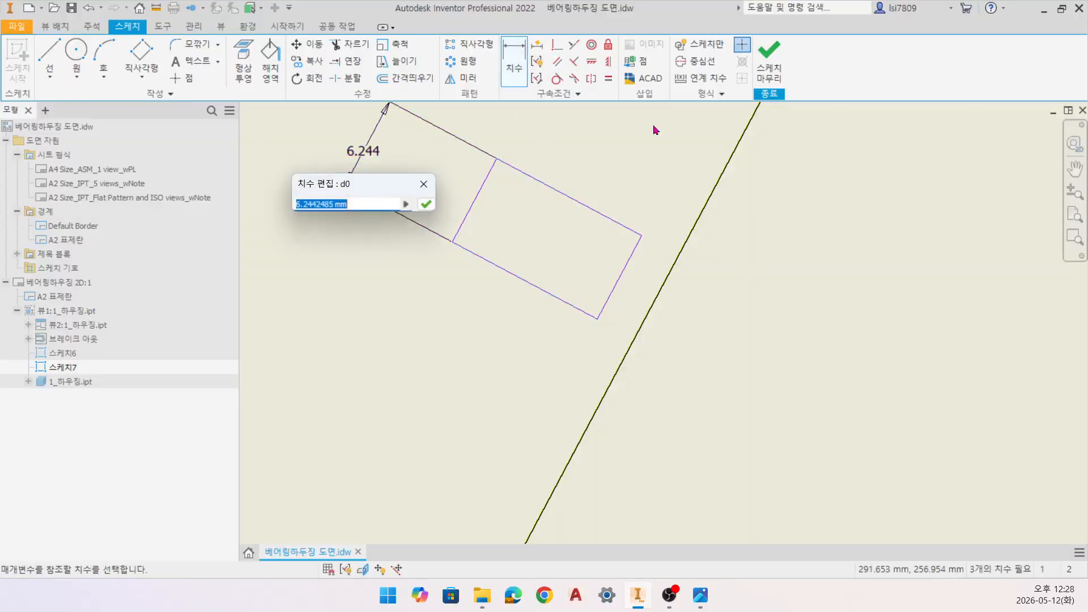
text(8)
key(Return)
middle_drag(561, 212, 505, 279)
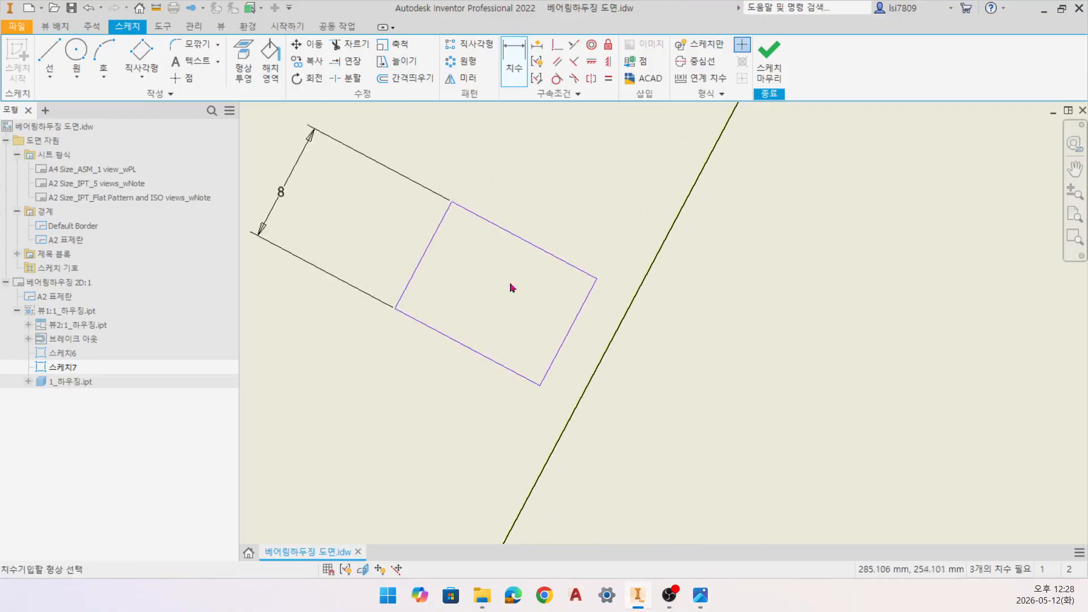
mouse_move(425, 254)
mouse_down()
mouse_move(390, 236)
mouse_move(424, 236)
mouse_up()
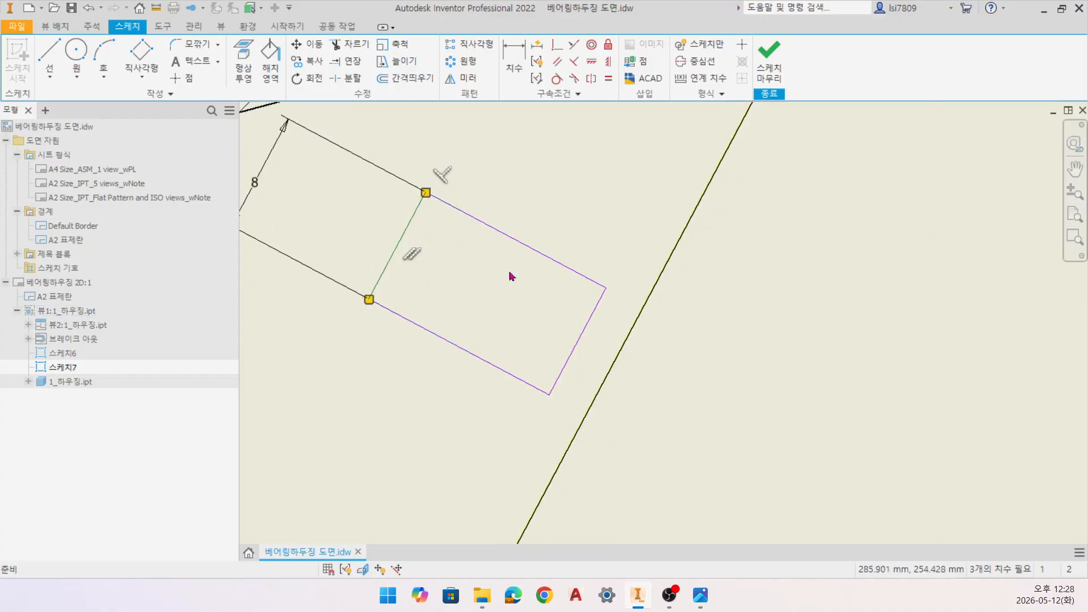
Step: Try rounding three of the rectangle's corners, one at the far end and both near the sloped edge, with 3 mm fillets
click(186, 51)
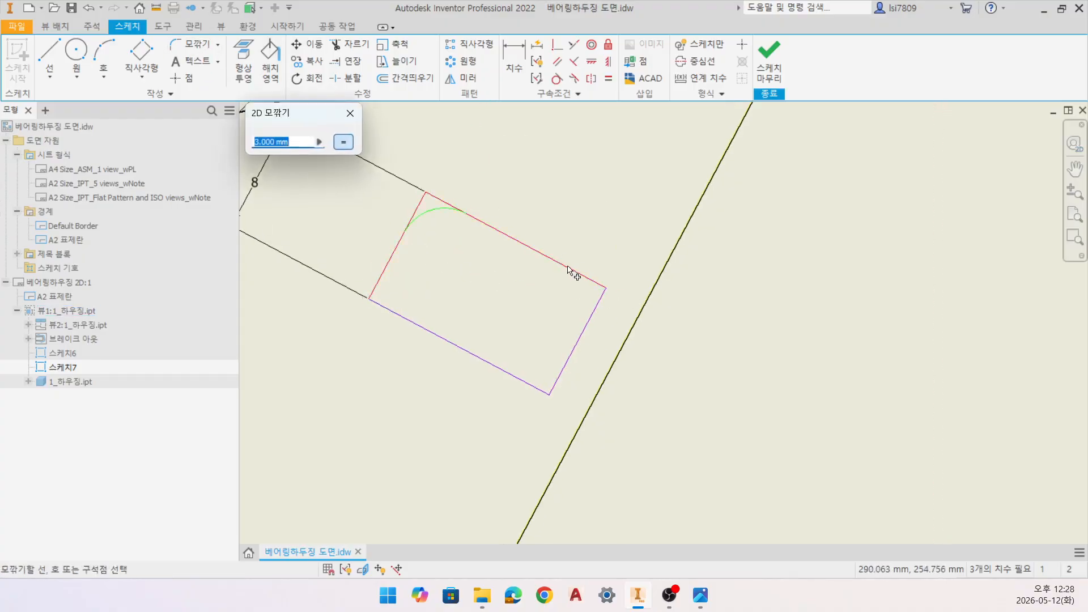
click(425, 193)
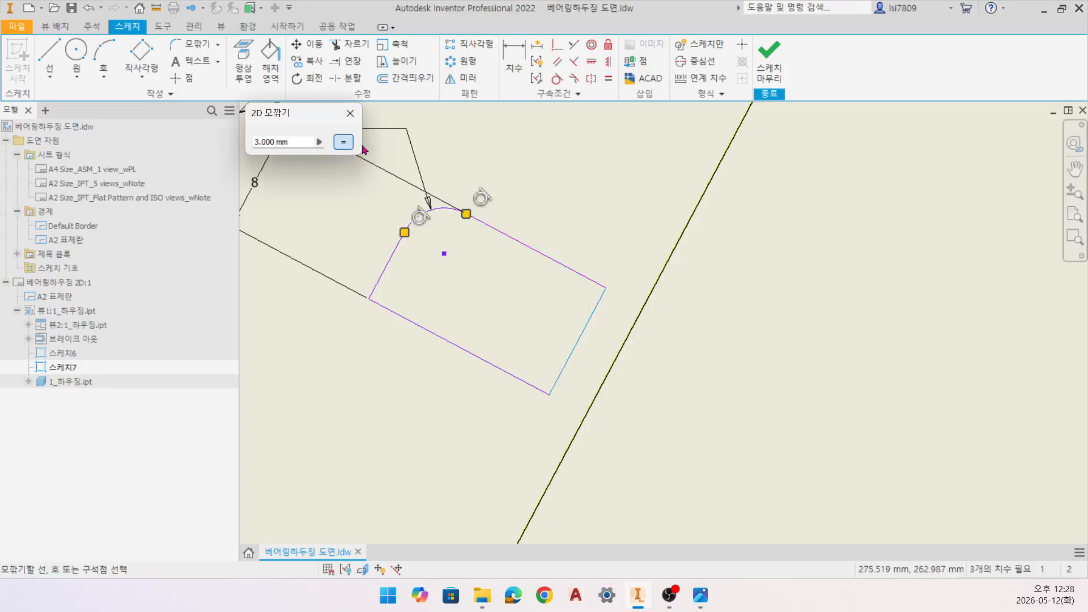
key(Escape)
click(179, 46)
click(567, 271)
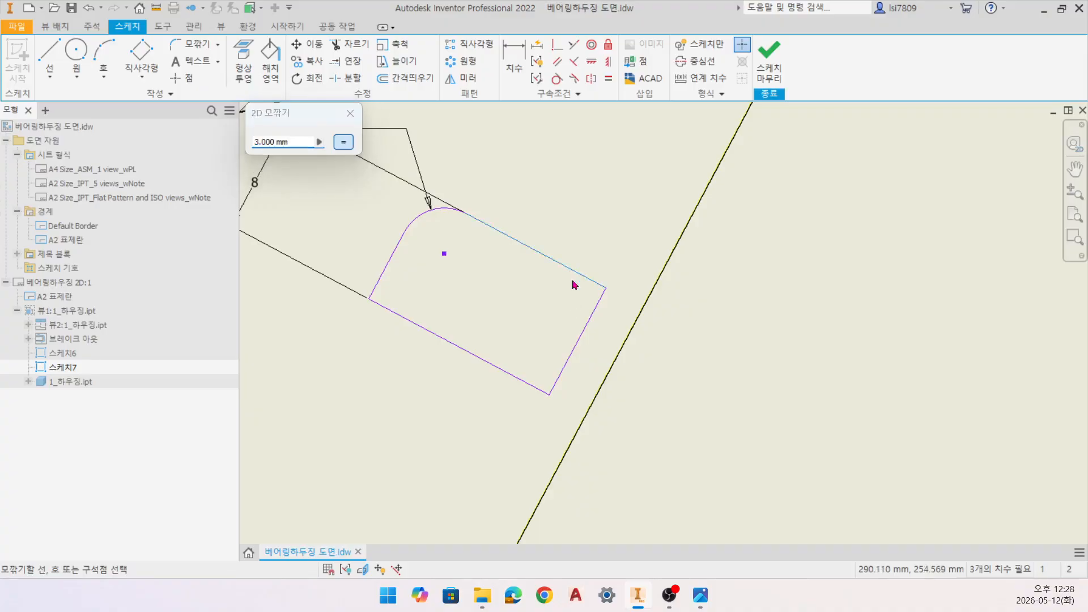
click(588, 331)
click(505, 377)
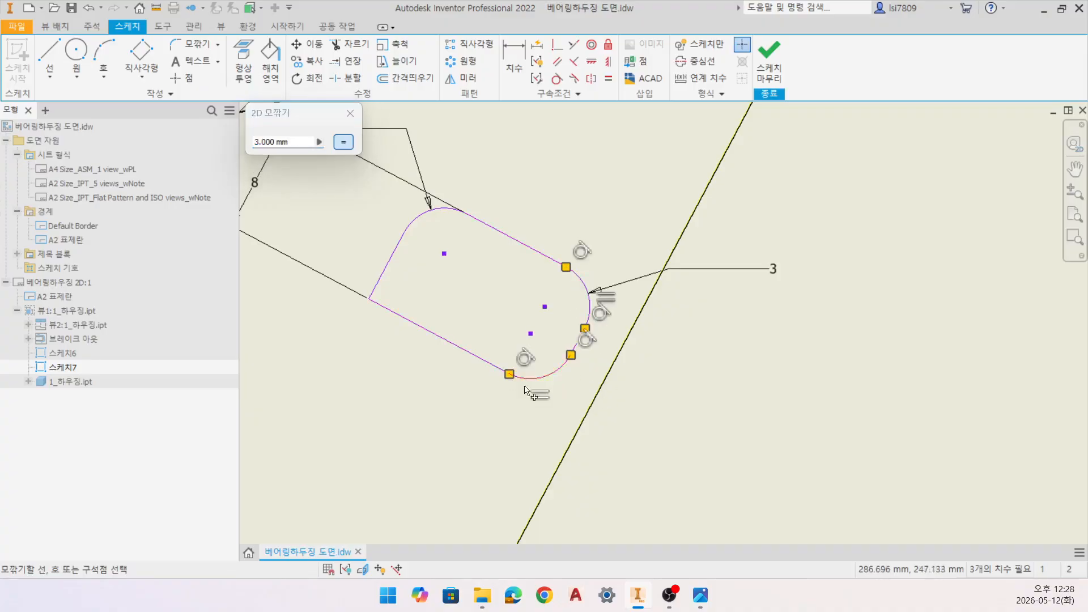
middle_drag(461, 271, 483, 331)
key(Escape)
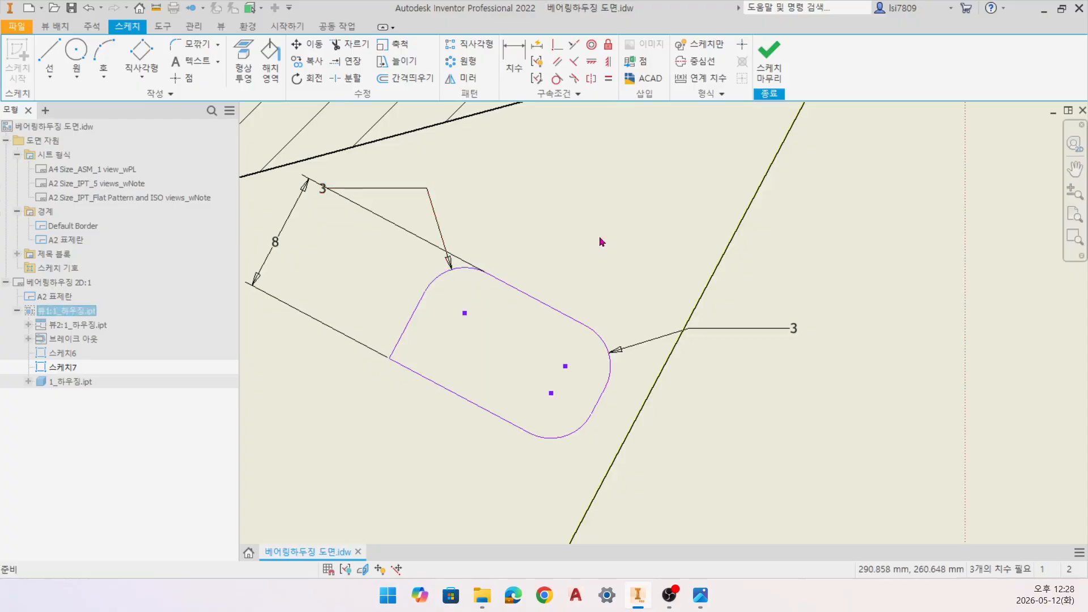
Step: Undo the three corner fillets on the rectangle
key(ctrl+z)
key(ctrl+z)
key(ctrl+z)
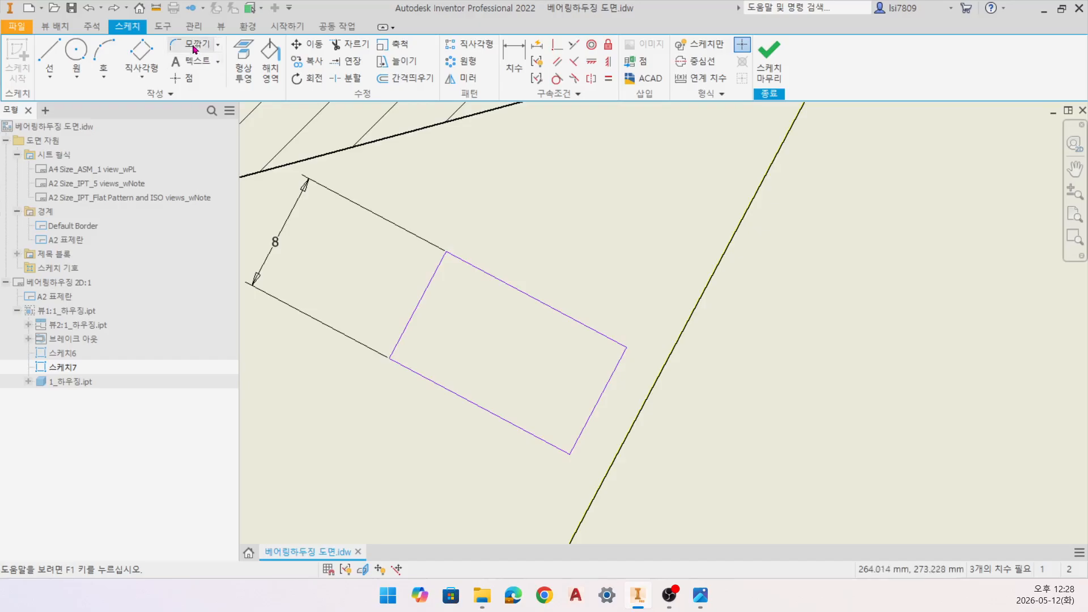
Step: Fillet only the rectangle's two corners facing the sloped edge with a 3 mm radius
drag(592, 330, 589, 337)
click(603, 392)
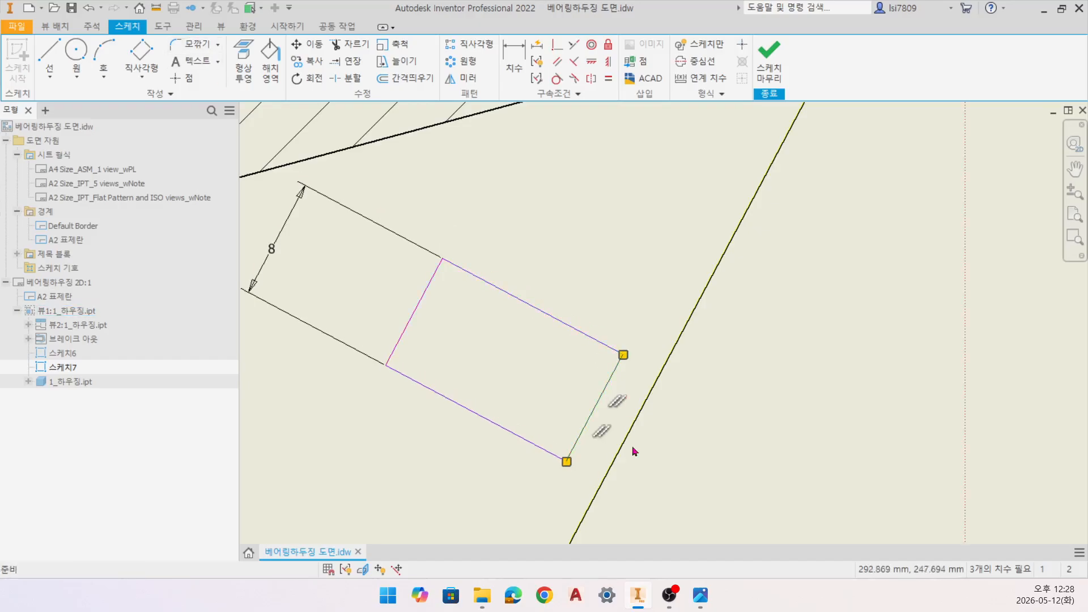
click(186, 44)
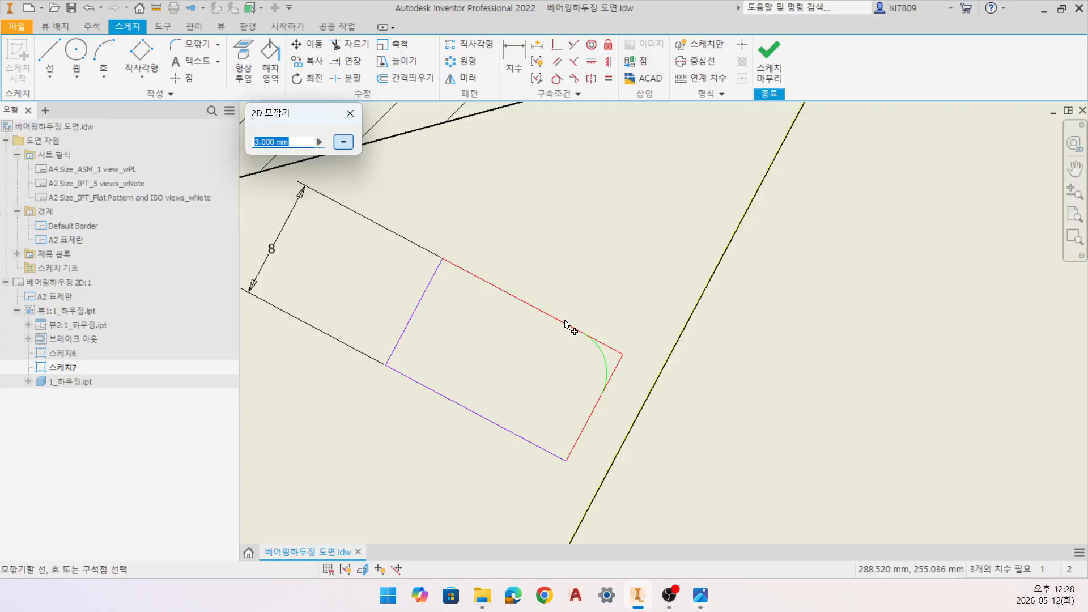
click(589, 338)
click(579, 440)
click(524, 437)
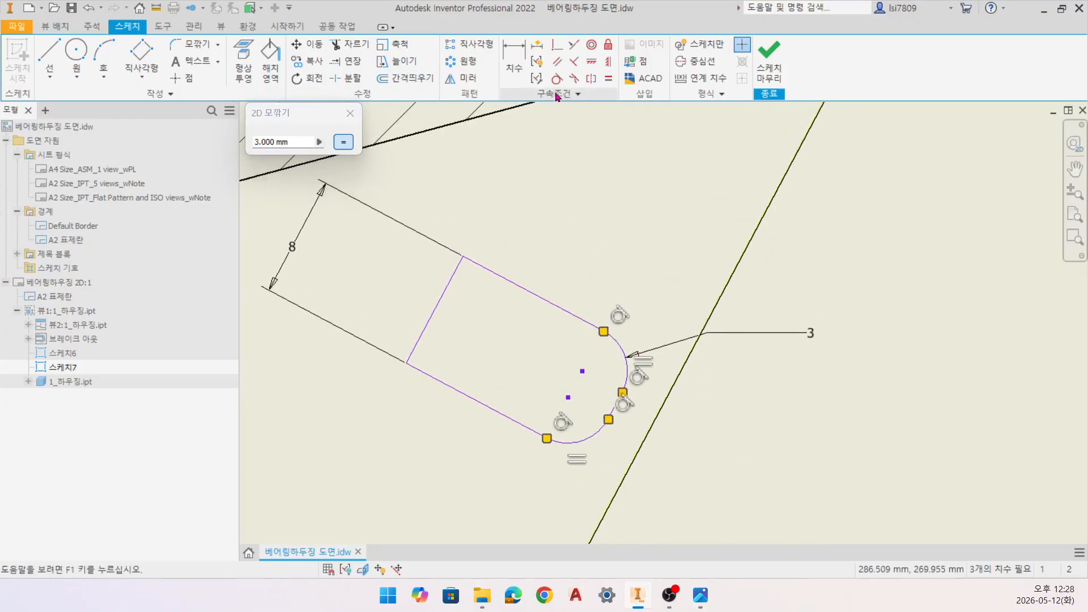
key(Escape)
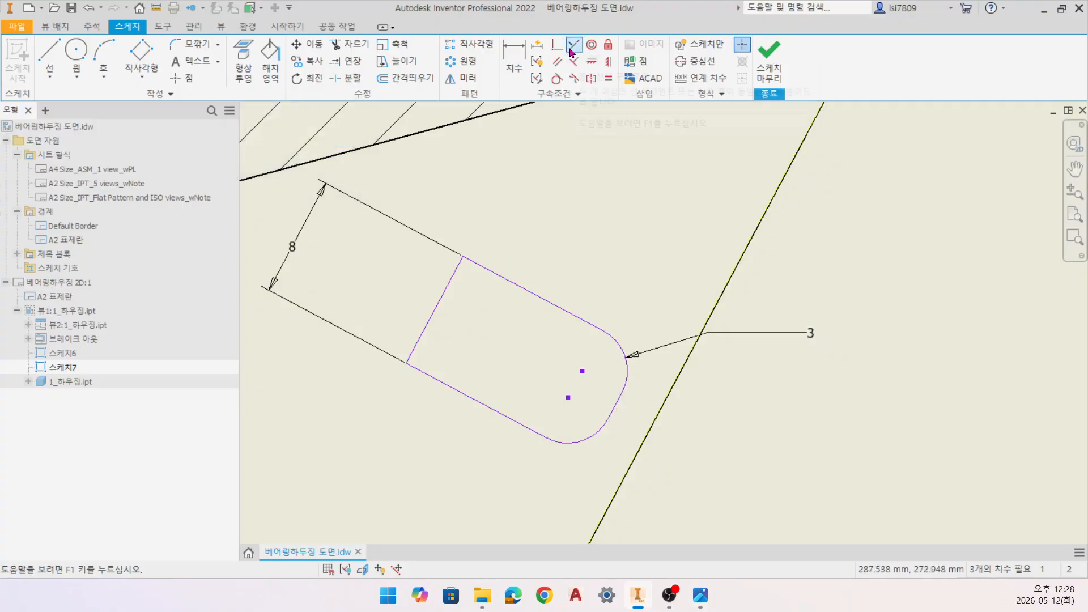
Step: Make the profile's short side between the two fillets collinear with the rib's sloped edge
click(572, 48)
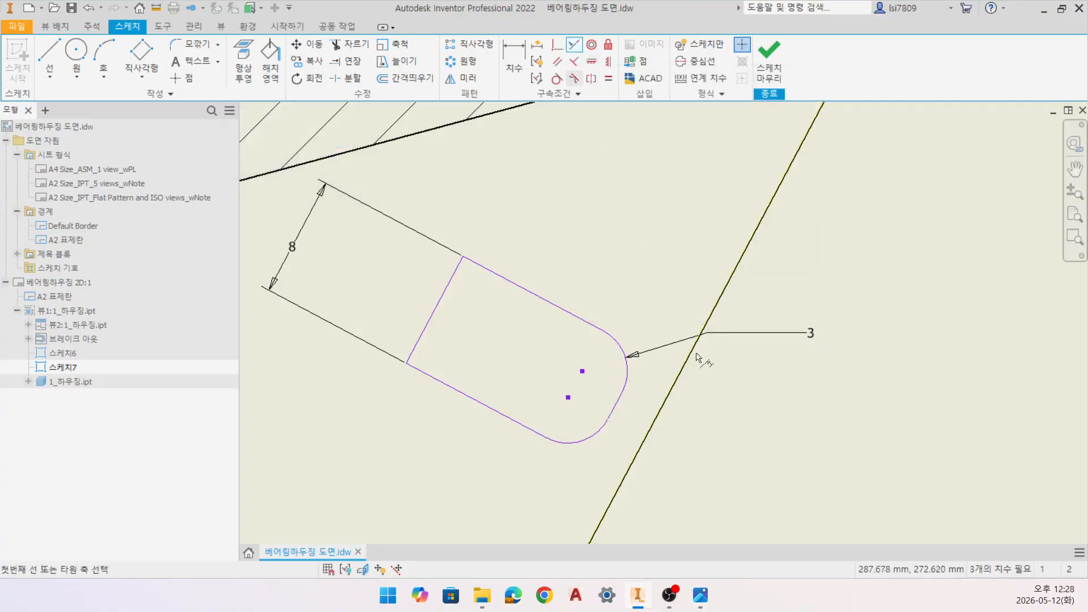
click(659, 412)
click(617, 415)
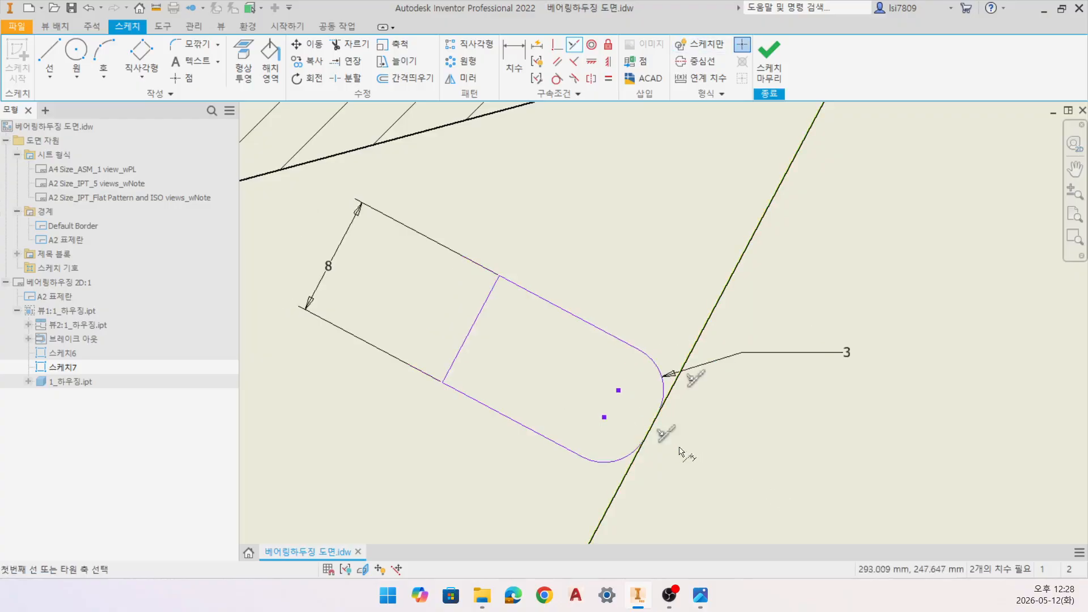
middle_drag(585, 385, 591, 352)
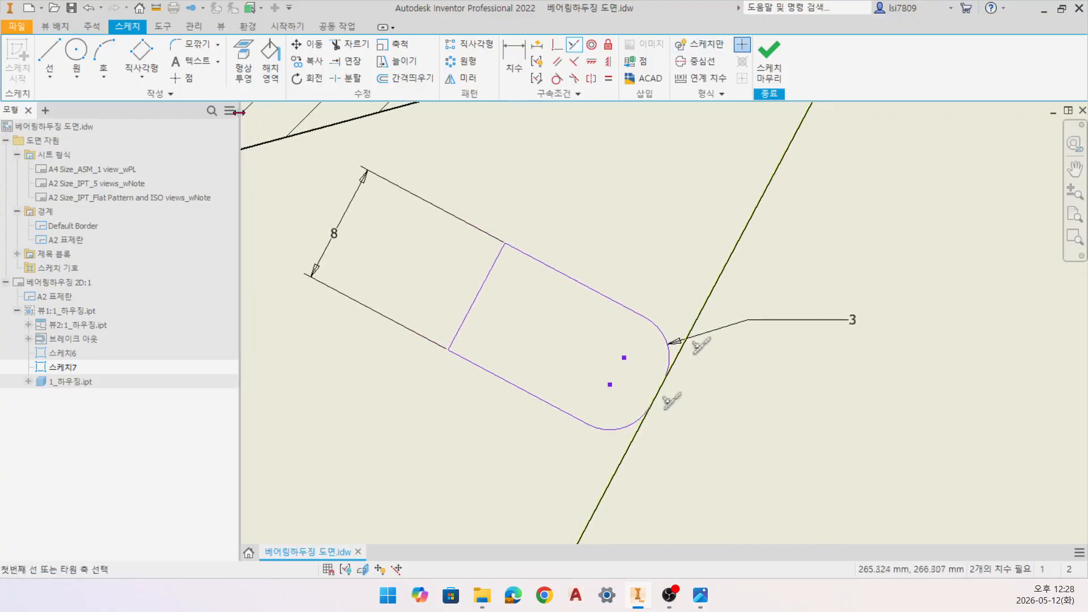
Step: Hatch the rounded profile with the ANSI 31 pattern at an angle of 15
click(270, 60)
click(530, 336)
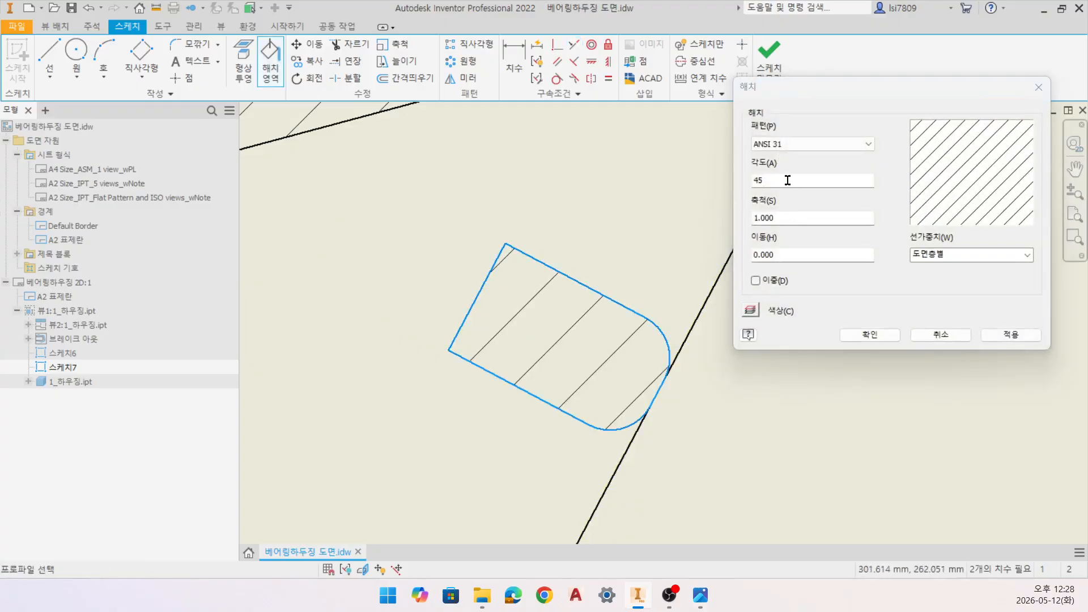
drag(787, 180, 678, 184)
text(15)
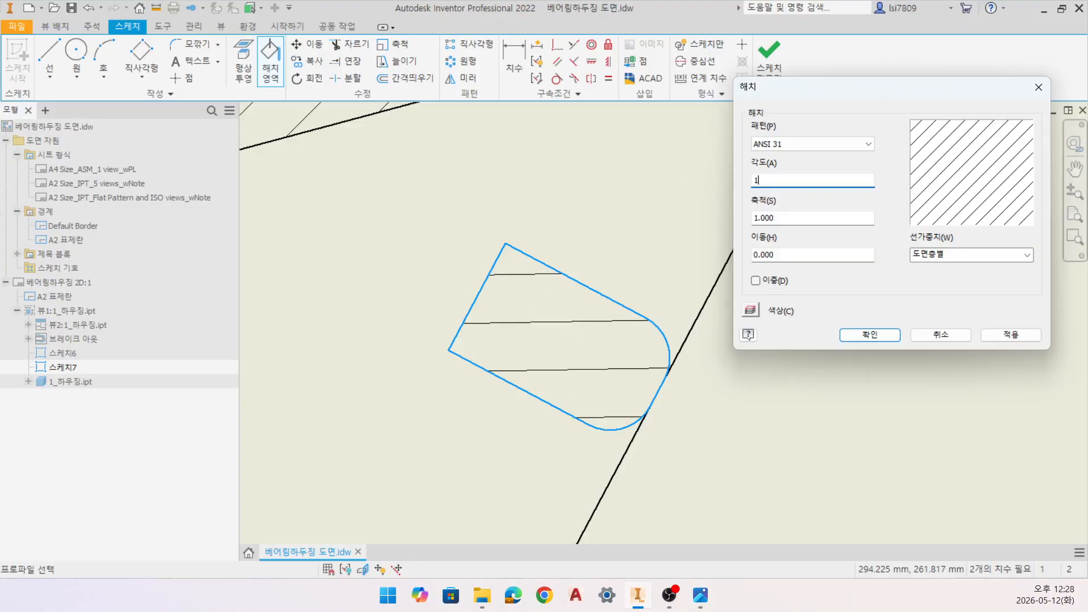
click(888, 337)
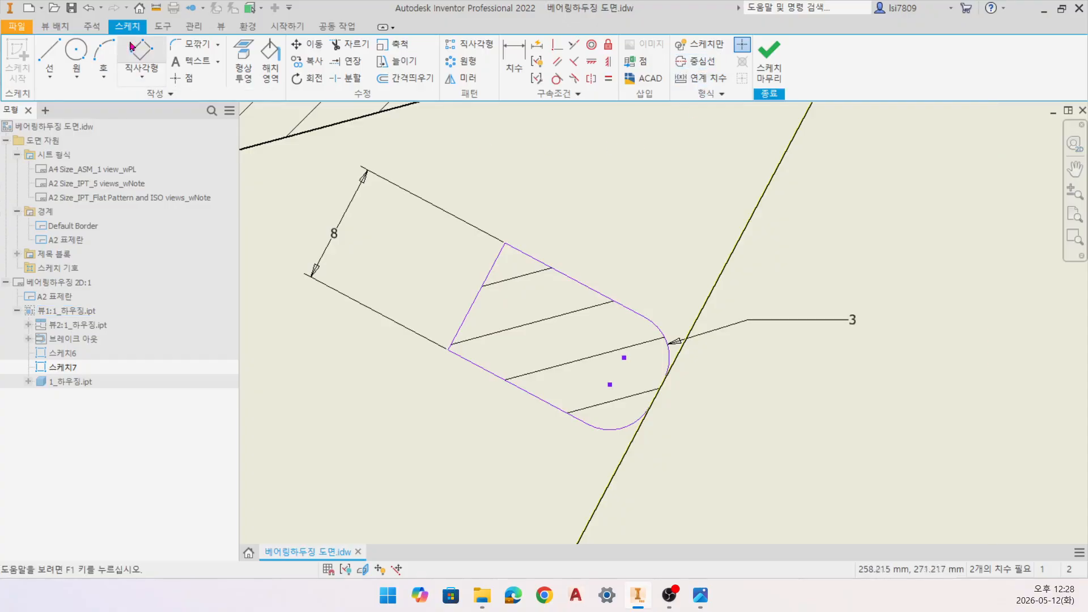
Step: Draw a line about 17.7 mm long through the hatched profile's middle, past both ends, and constrain it parallel to the long side
click(50, 57)
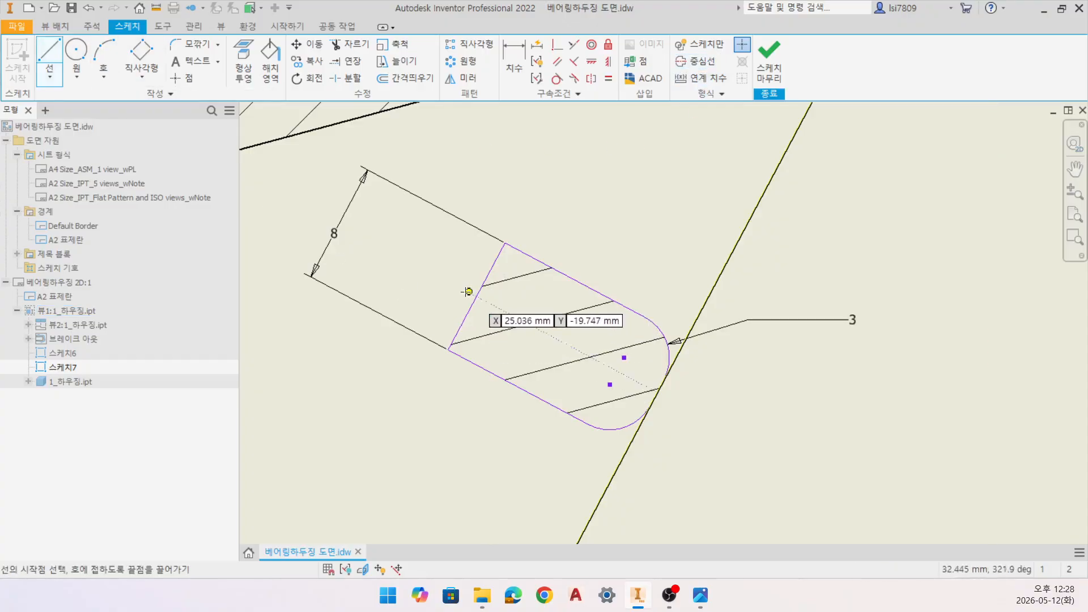
click(449, 280)
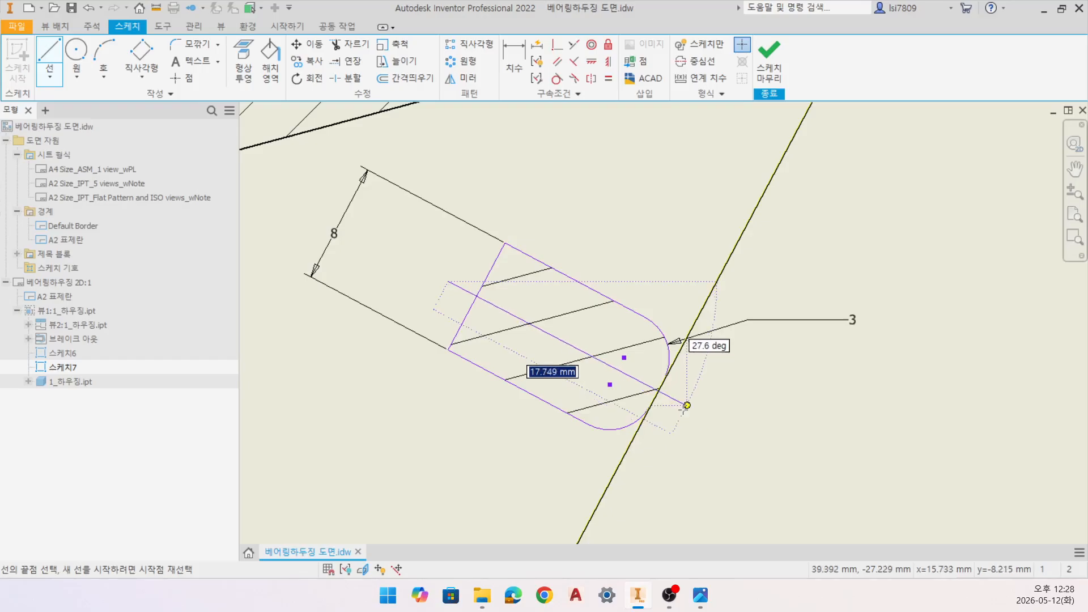
click(687, 405)
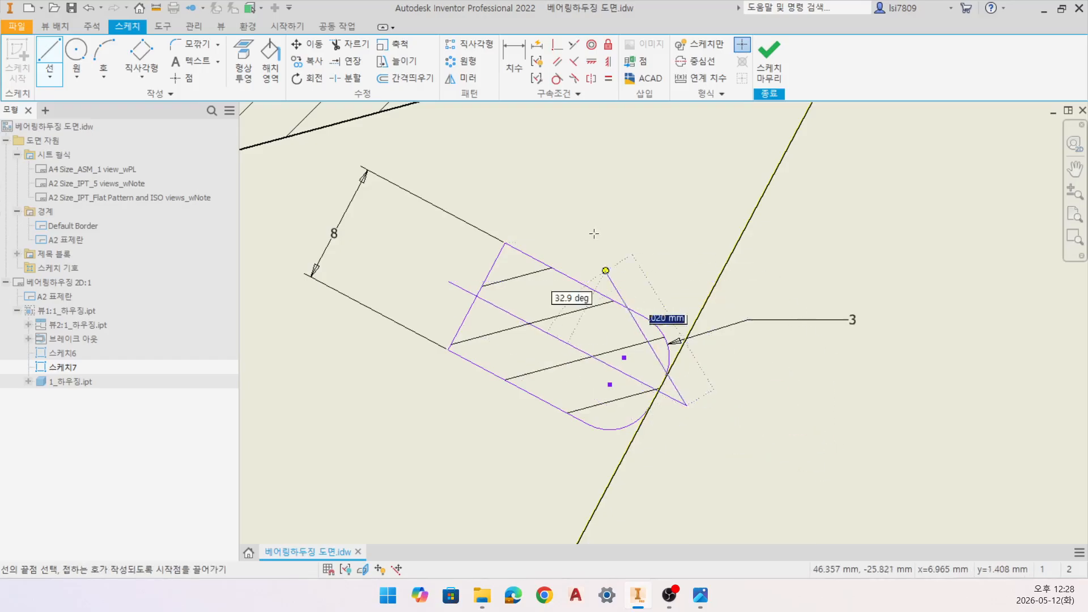
click(557, 61)
click(580, 289)
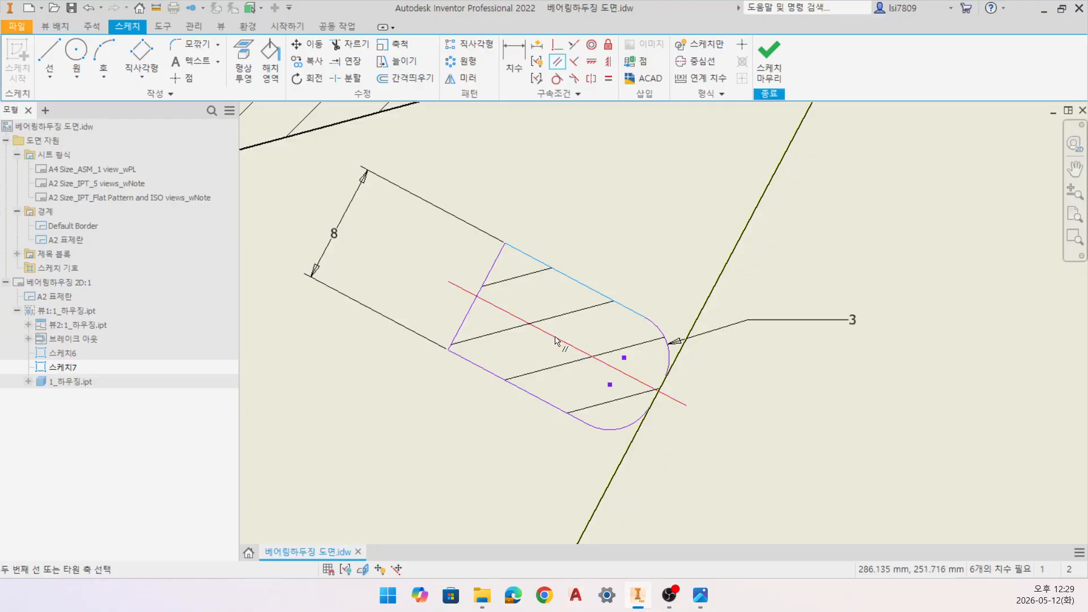
click(558, 339)
key(Escape)
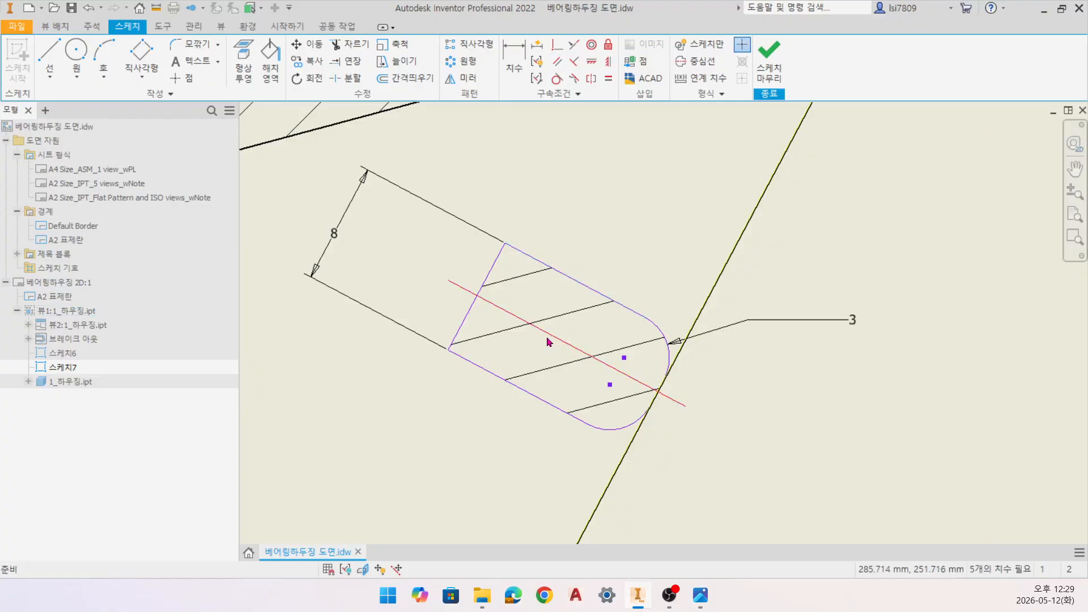
Step: Set the line type of the hatched profile's middle line to Chain (체인)
click(548, 335)
click(711, 93)
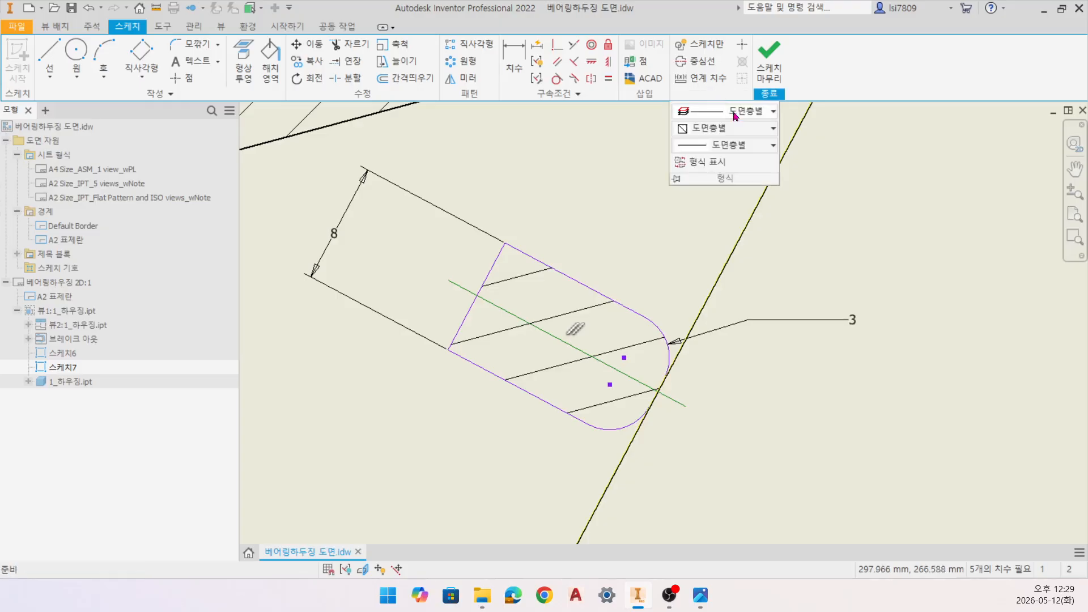
click(748, 112)
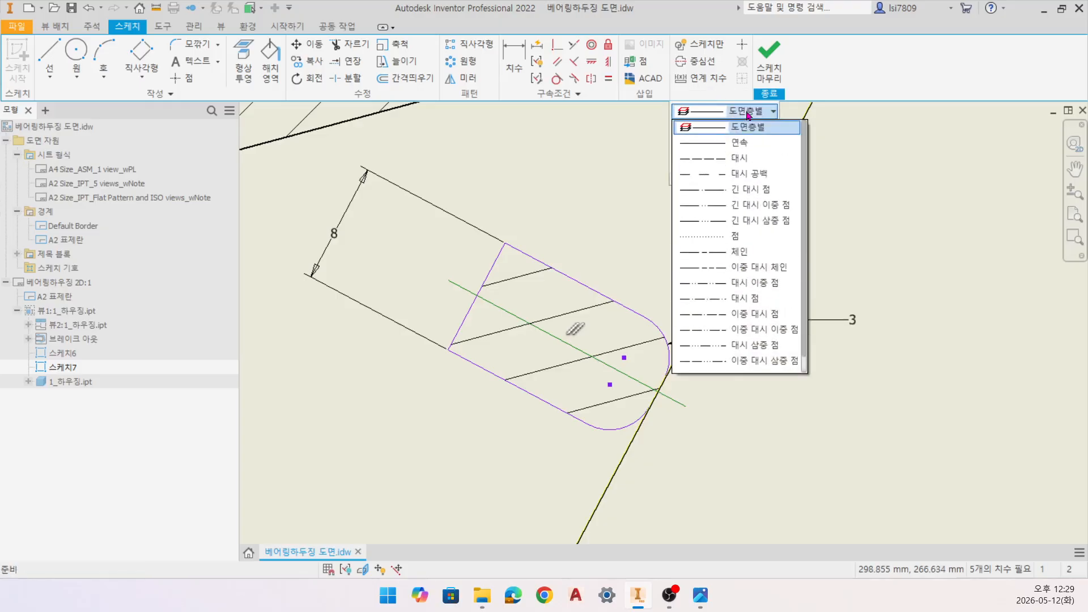
click(755, 257)
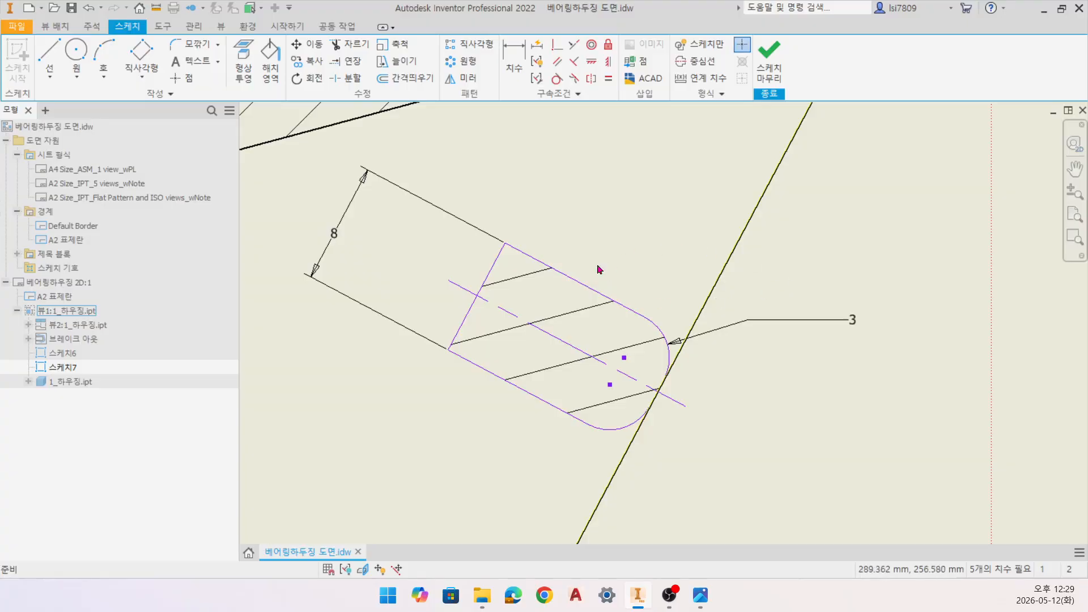
Step: Set the hatched profile's straight short line, opposite the rounded end, to Sketch Only (스케치만) and finish the sketch
click(496, 262)
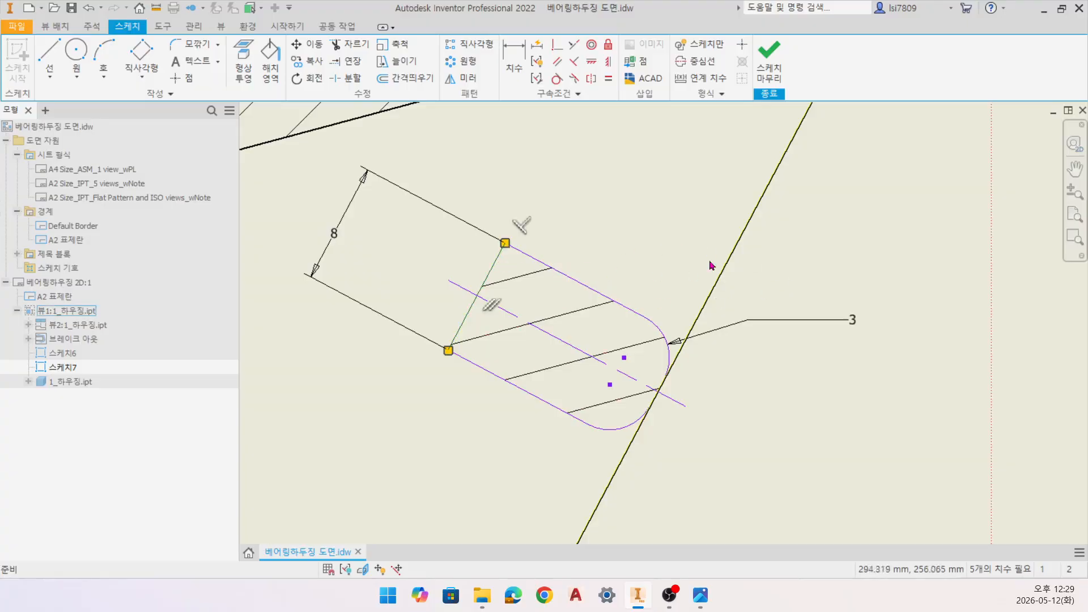
click(700, 48)
click(675, 229)
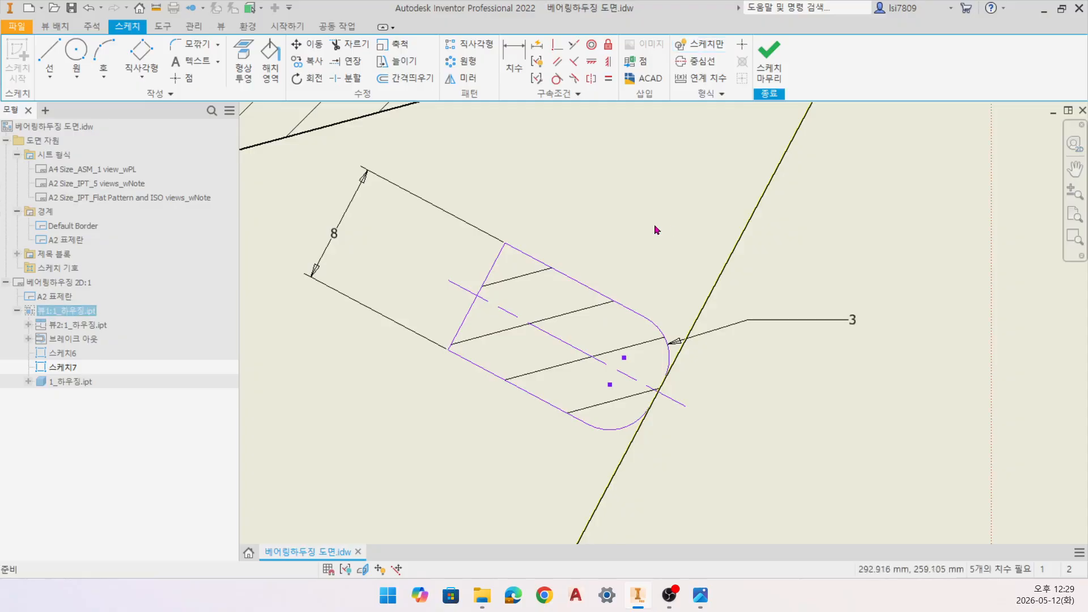
click(769, 61)
Step: Dimension the thickness of the sloped rib's section between its two long sides, placing the dimension outside the rib's sloped edge
scroll(537, 438, down, 4)
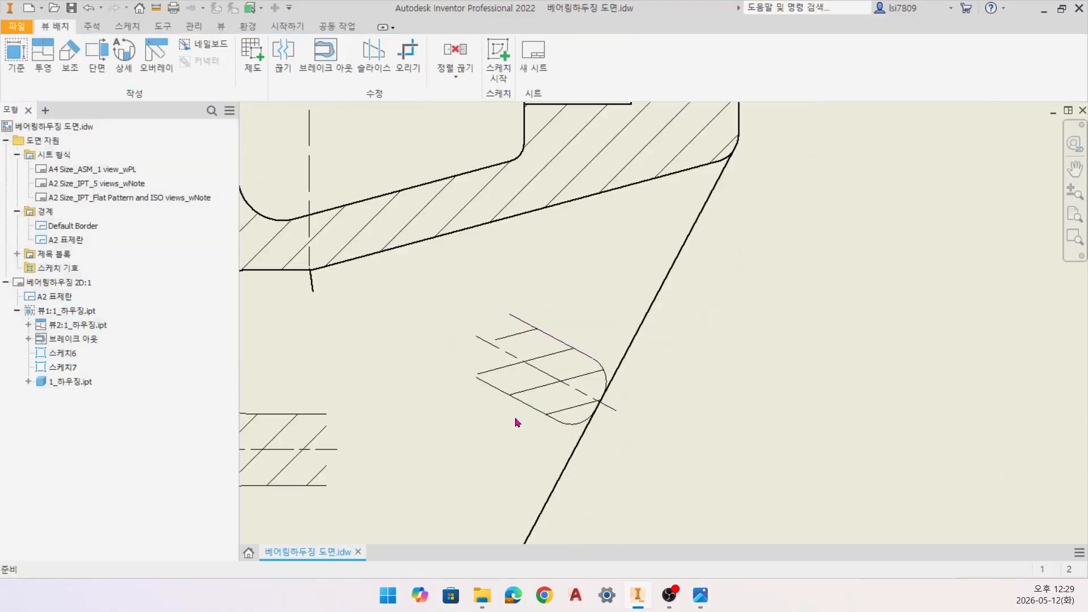
middle_drag(483, 413, 656, 348)
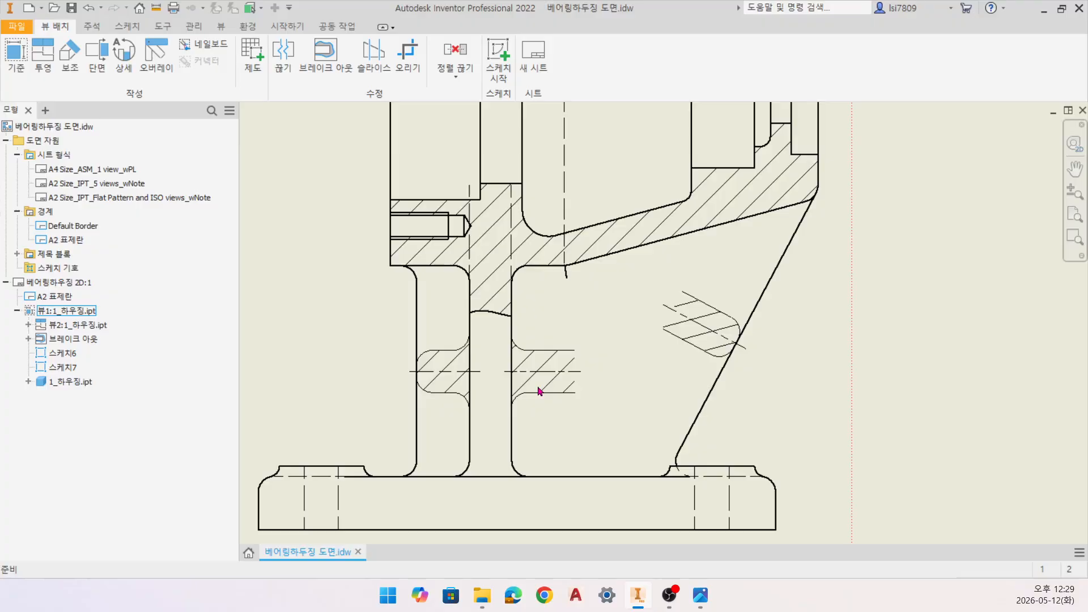
scroll(676, 337, up, 3)
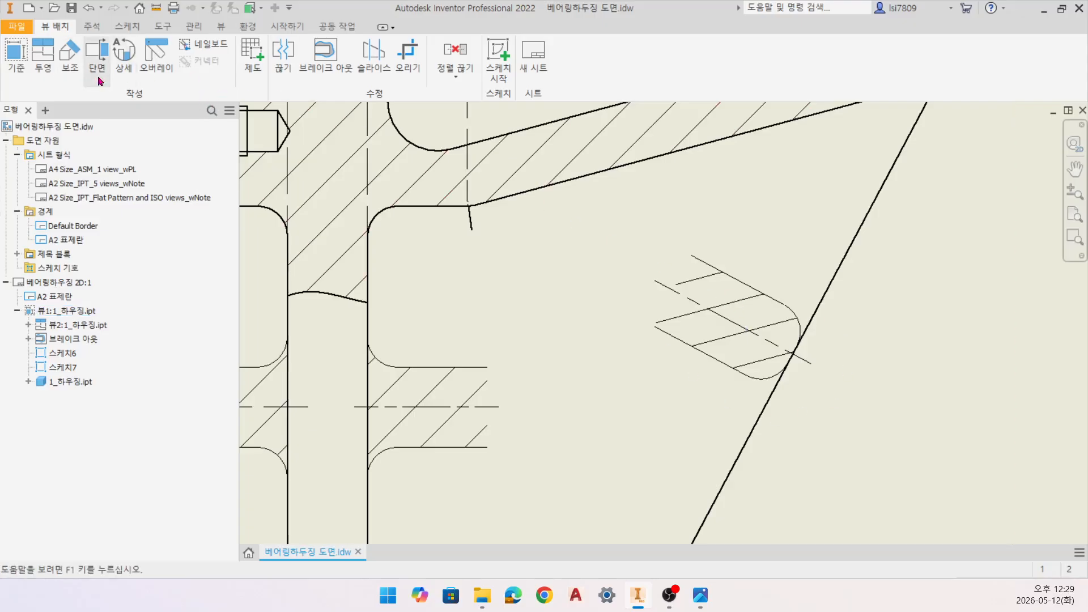
click(126, 26)
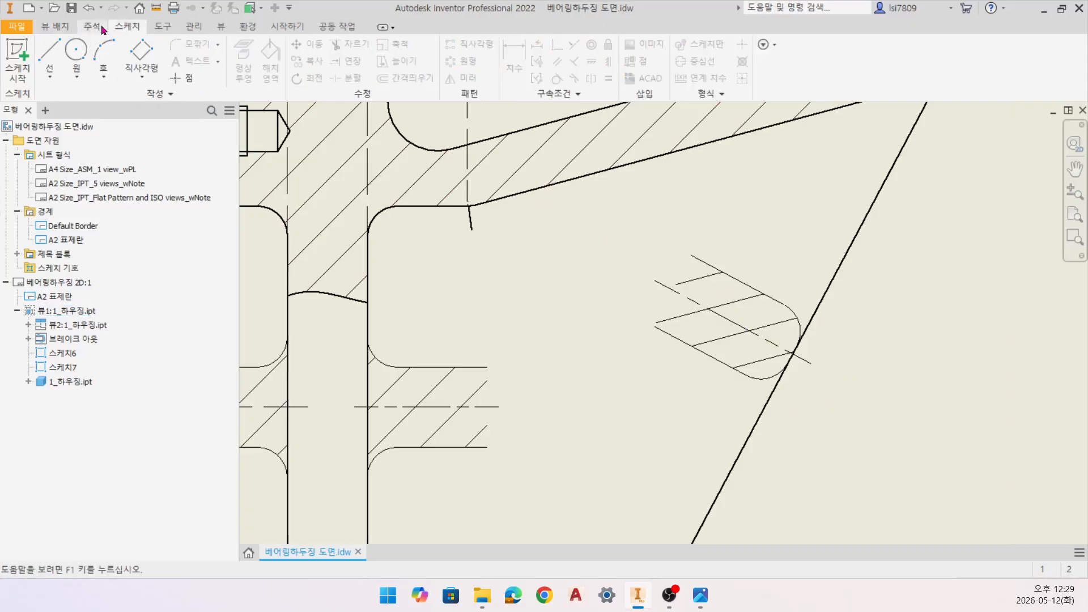
click(92, 27)
key(d)
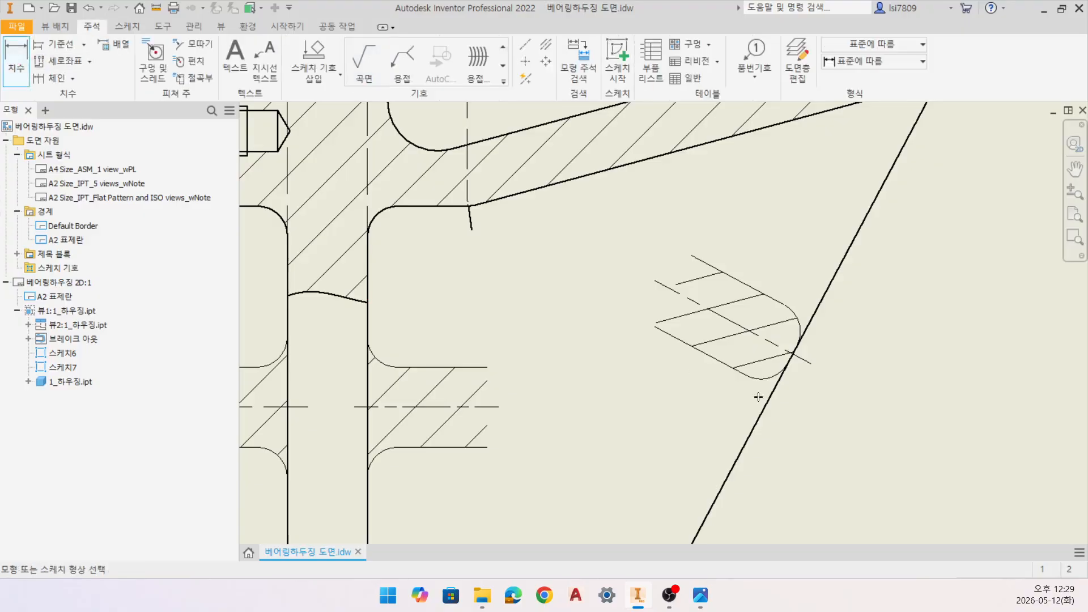
click(723, 362)
click(754, 289)
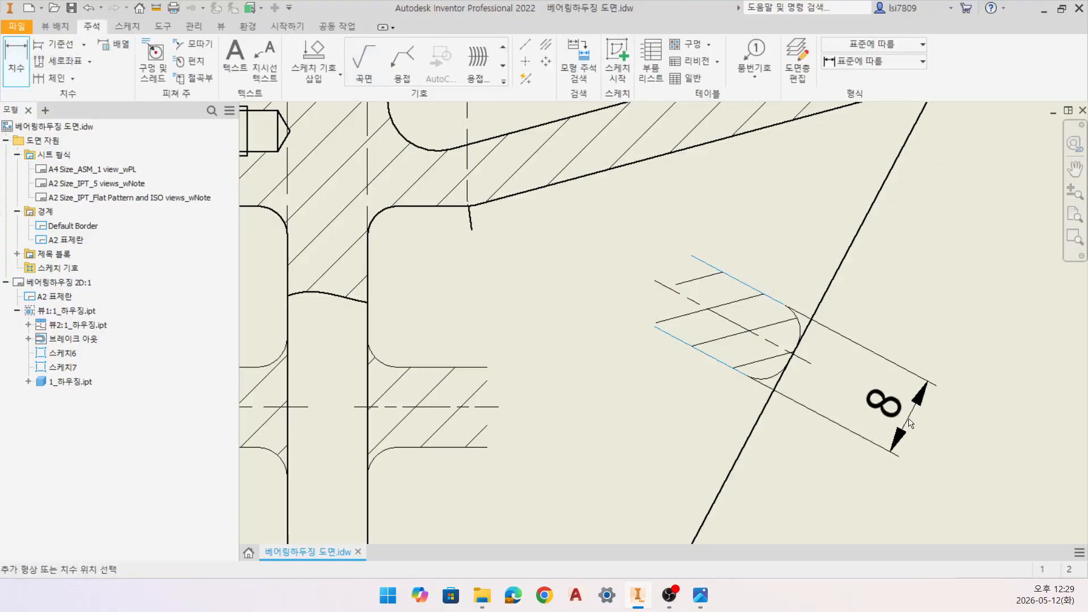
click(905, 418)
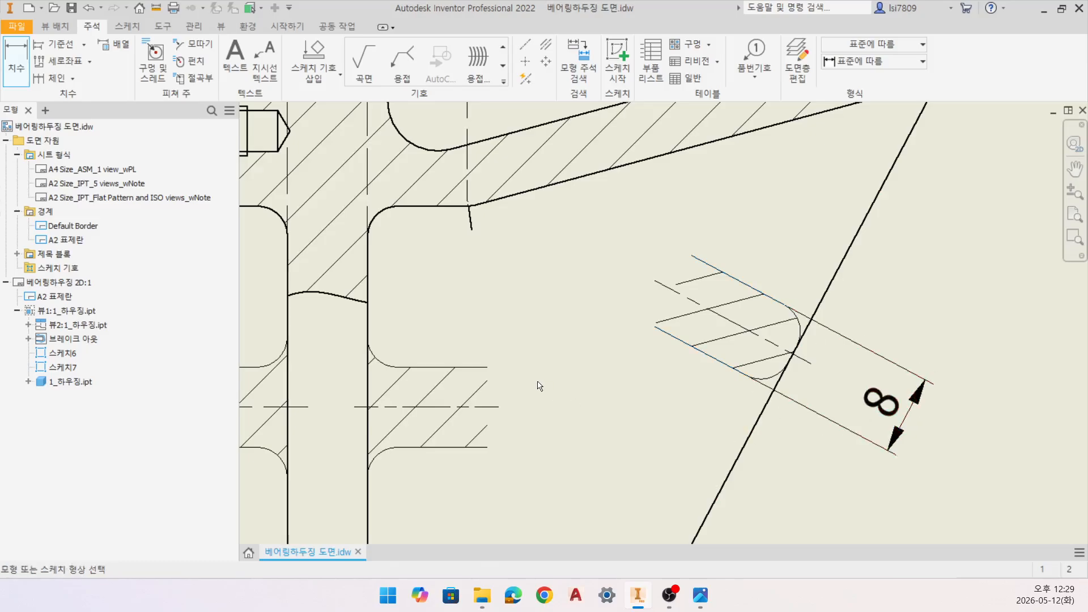